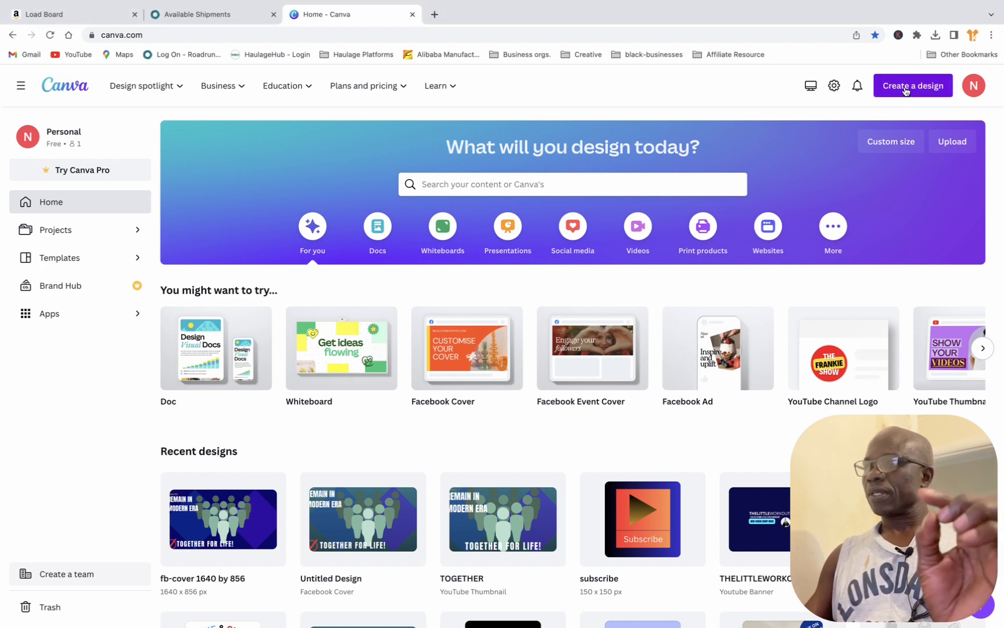
# Step: Create a new blank design with a custom size of 150 × 150 px
pyautogui.click(905, 90)
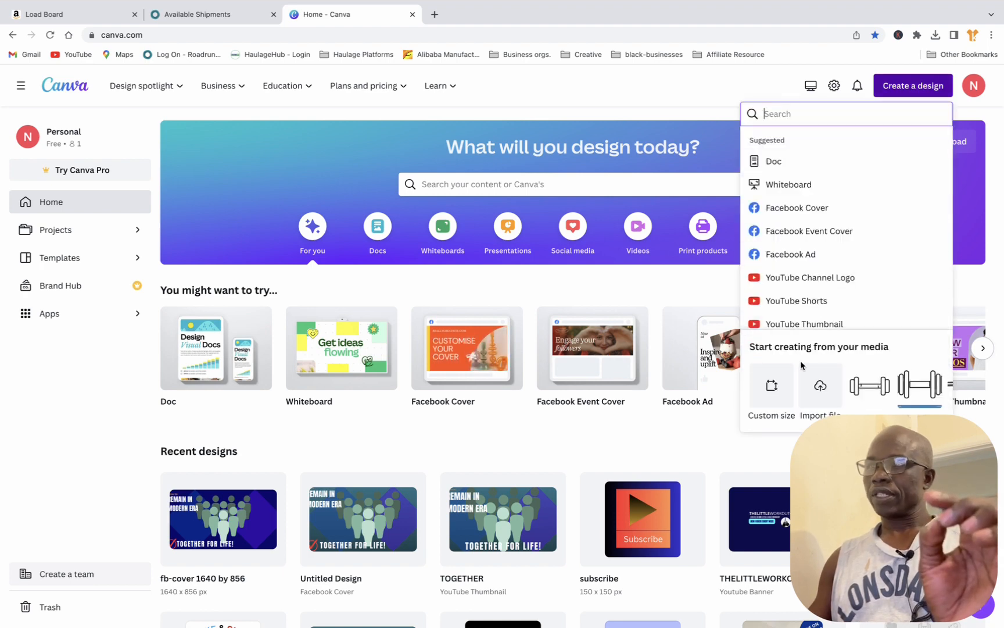
pyautogui.click(772, 386)
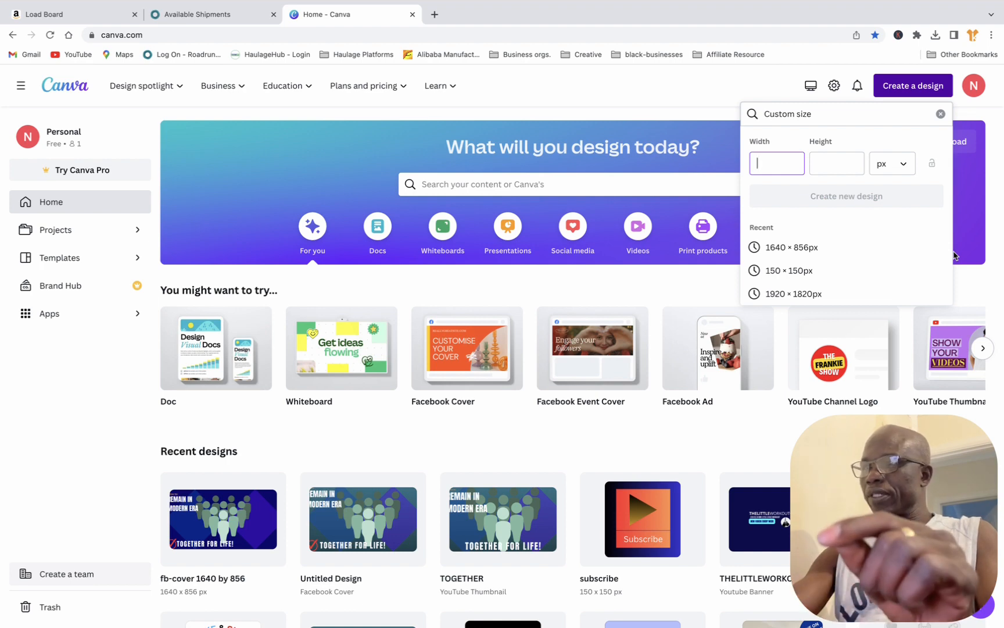
pyautogui.write('150')
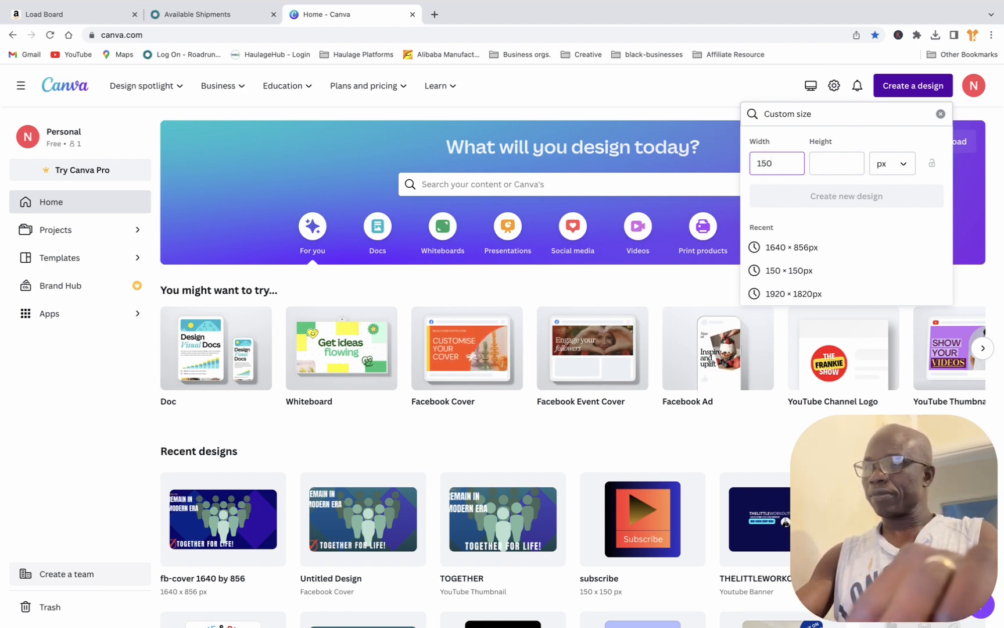
pyautogui.press('Tab')
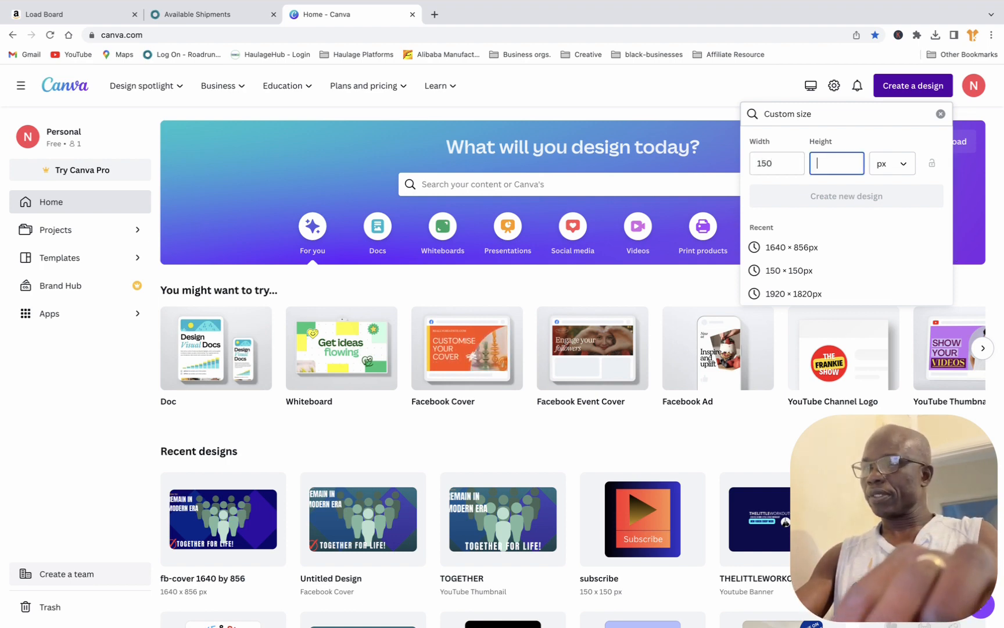
pyautogui.write('15')
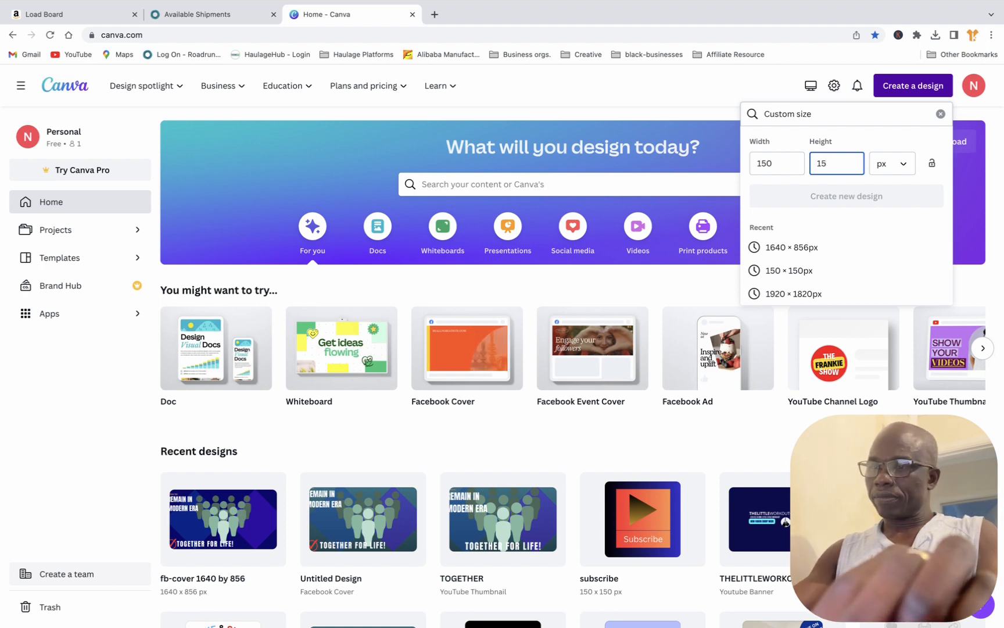
pyautogui.write('0')
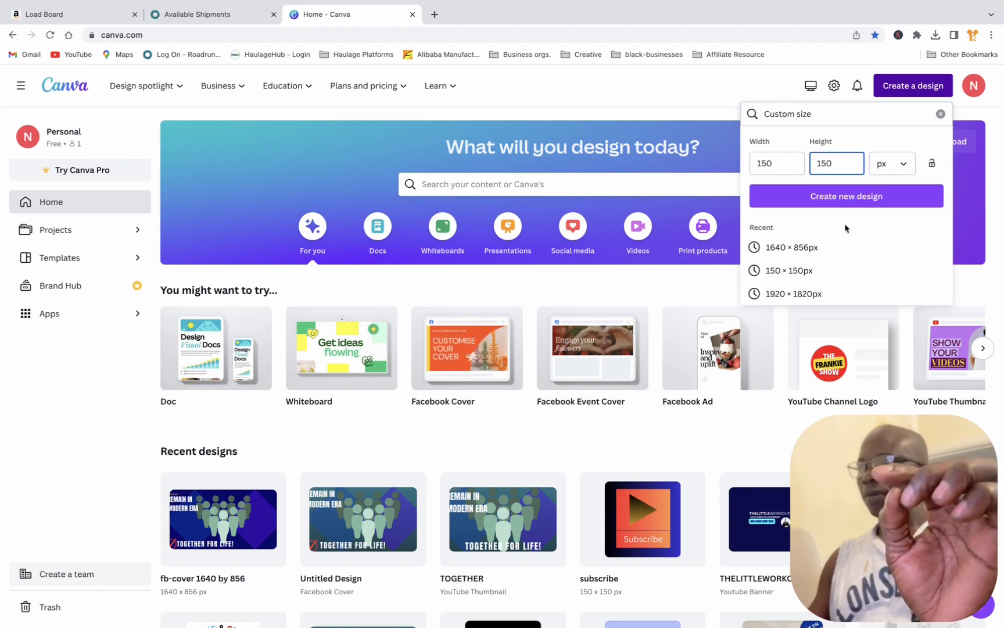
pyautogui.click(843, 200)
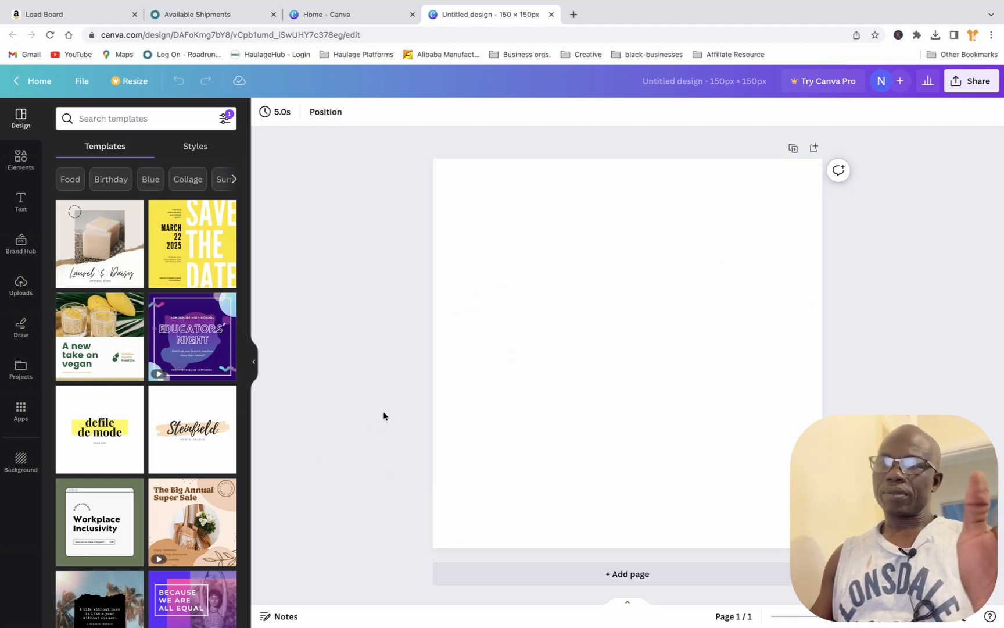
# Step: Fill the blank page background with the solid coral red colour
pyautogui.click(23, 461)
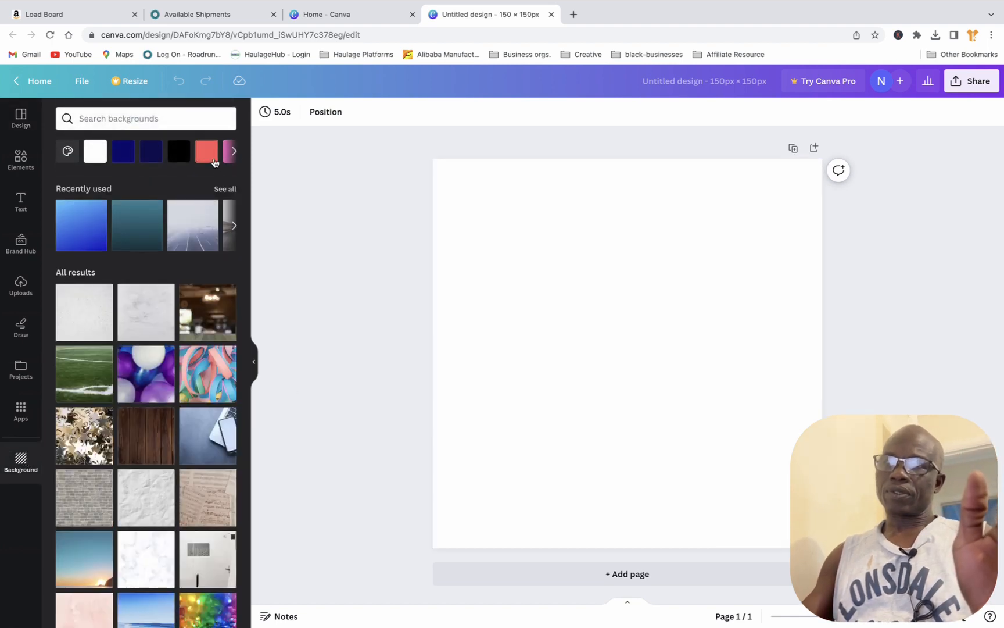
pyautogui.click(206, 152)
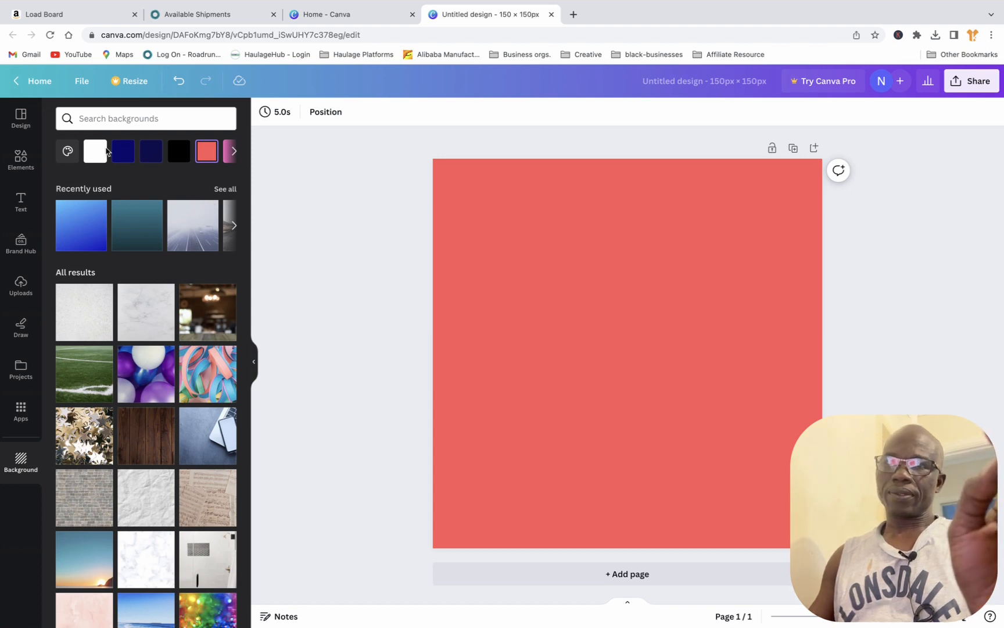
pyautogui.click(234, 227)
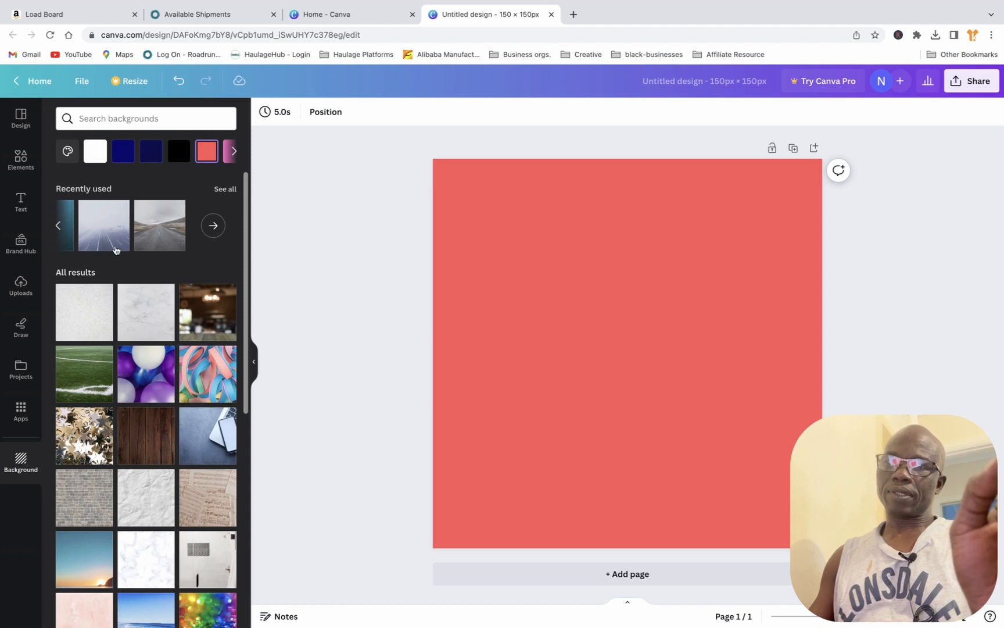
pyautogui.click(59, 228)
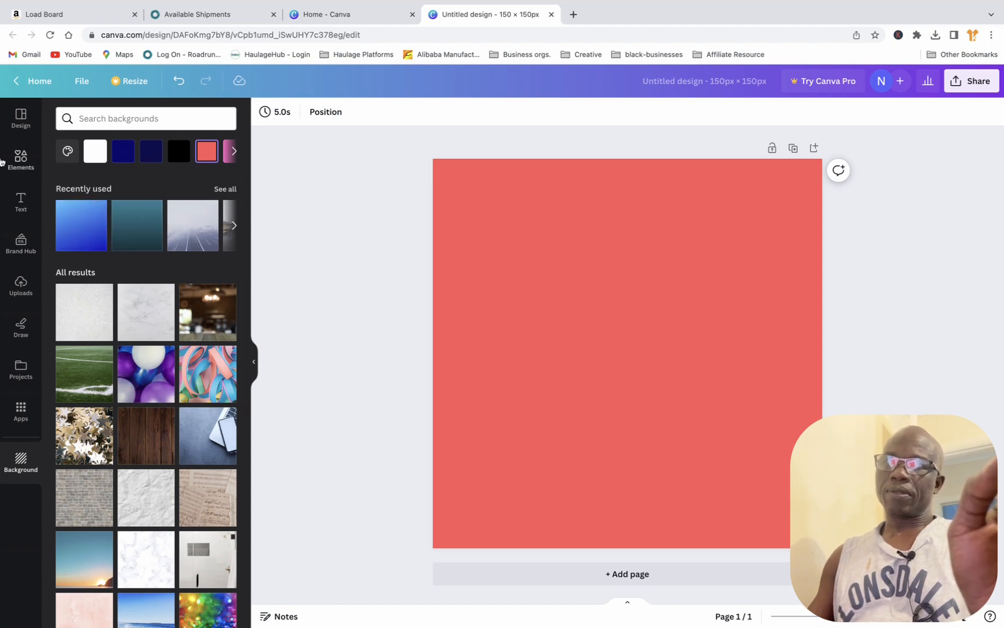
# Step: Add a square shape to the page and move it up and to the left of the page centre
pyautogui.click(20, 159)
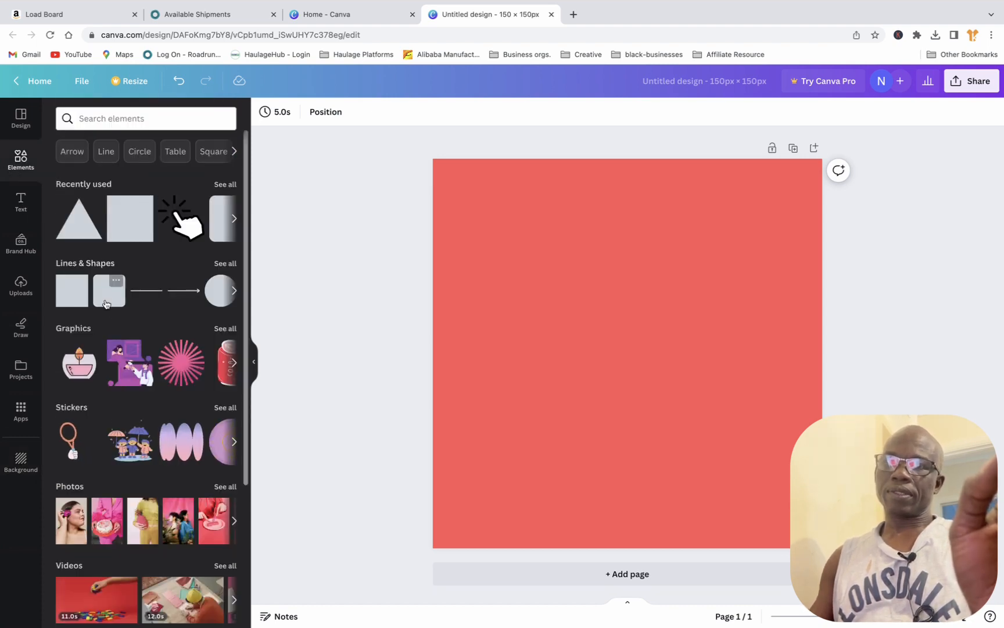
pyautogui.click(69, 294)
pyautogui.click(733, 348)
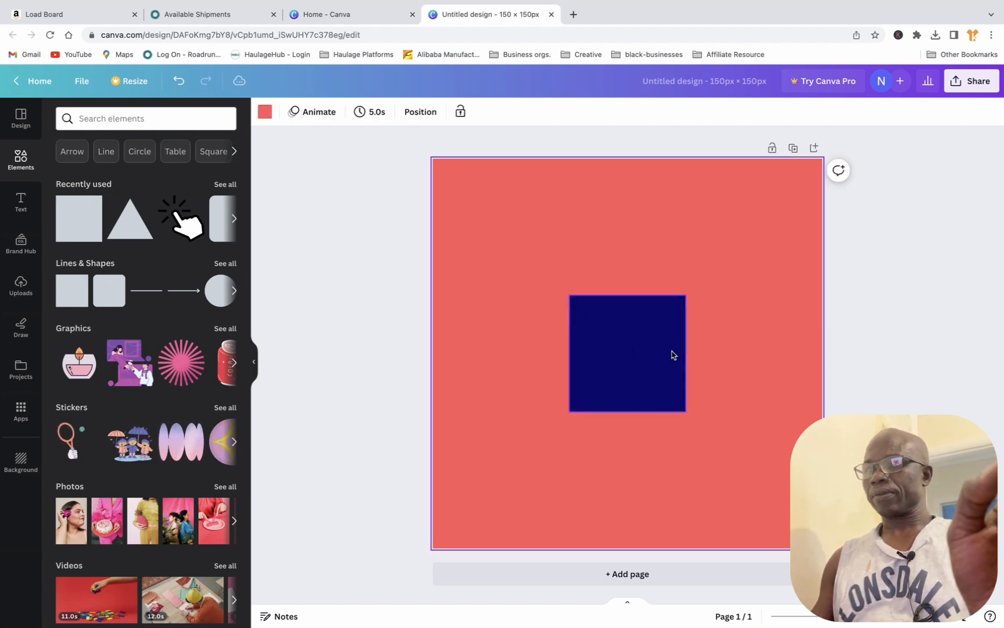
pyautogui.moveTo(653, 348); pyautogui.dragTo(607, 303)
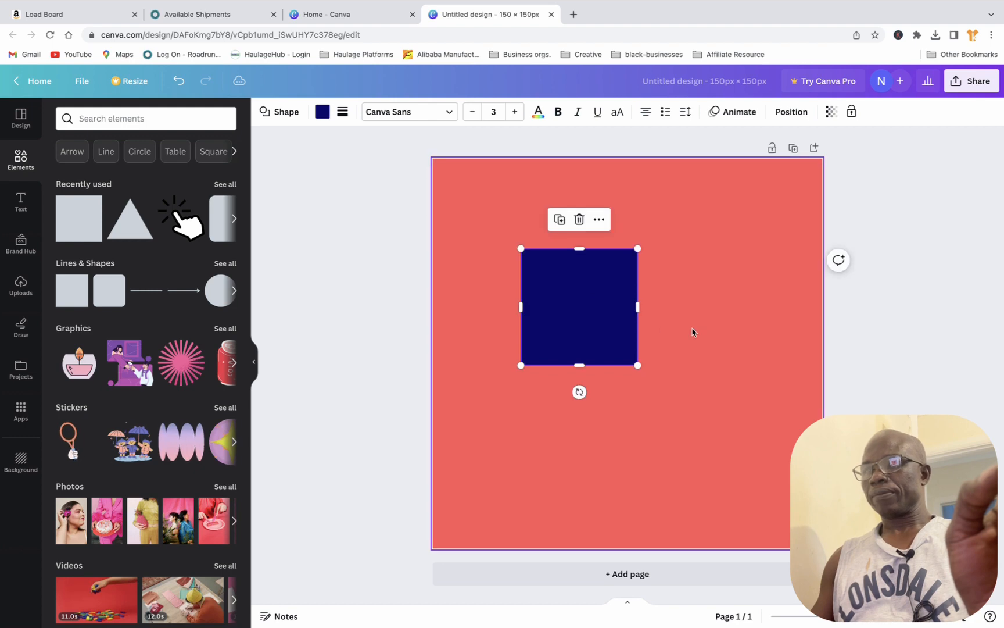
# Step: Enlarge the navy square into a rectangle about 119 by 104 px and centre it on the coral page
pyautogui.click(693, 332)
pyautogui.click(589, 321)
pyautogui.moveTo(638, 366); pyautogui.dragTo(753, 451)
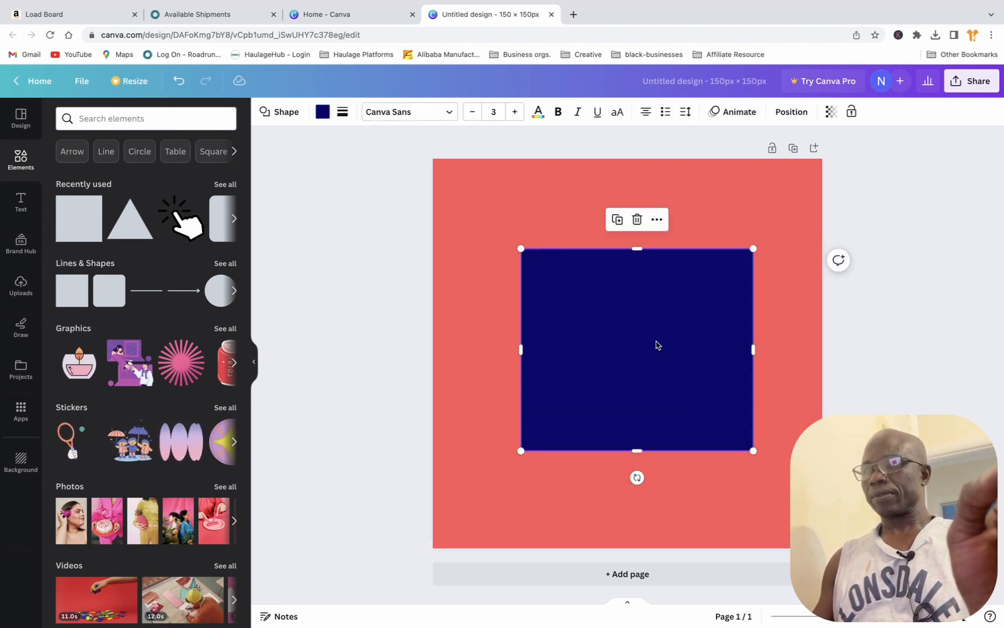
pyautogui.moveTo(637, 451); pyautogui.dragTo(639, 465)
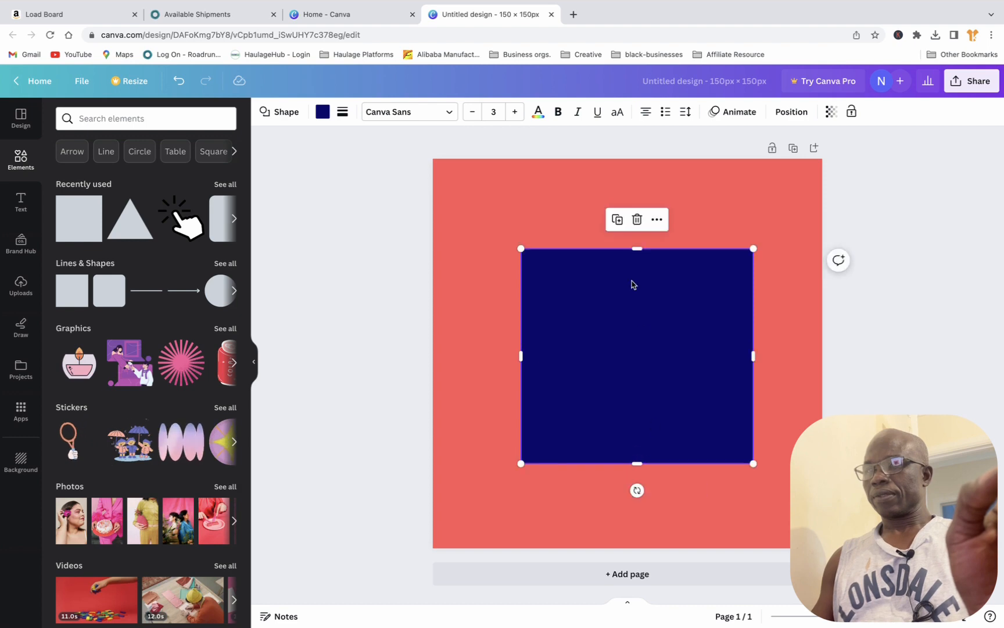
pyautogui.moveTo(636, 249); pyautogui.dragTo(650, 246)
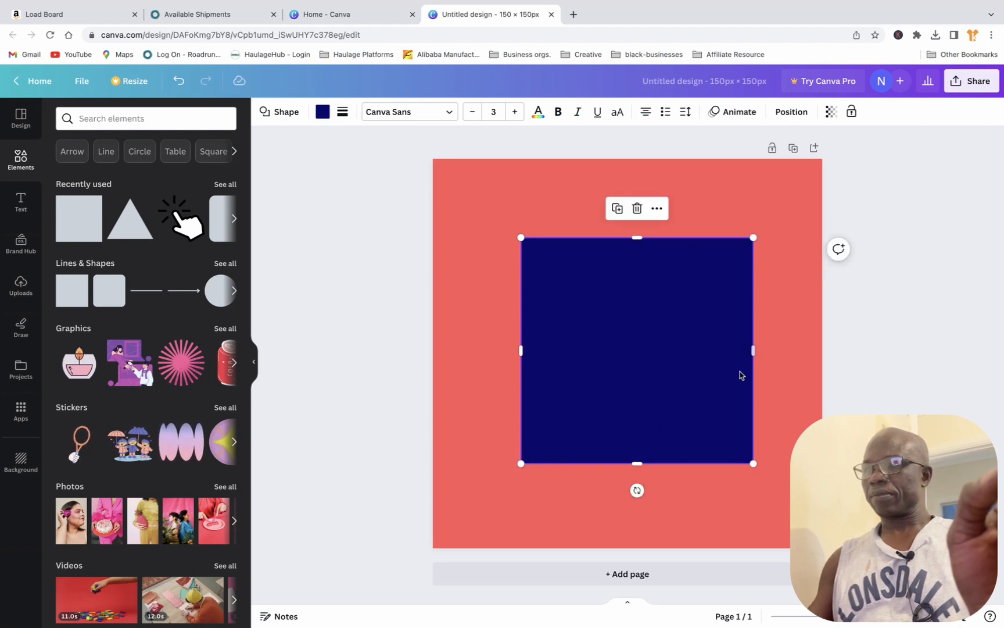
pyautogui.moveTo(637, 464); pyautogui.dragTo(638, 474)
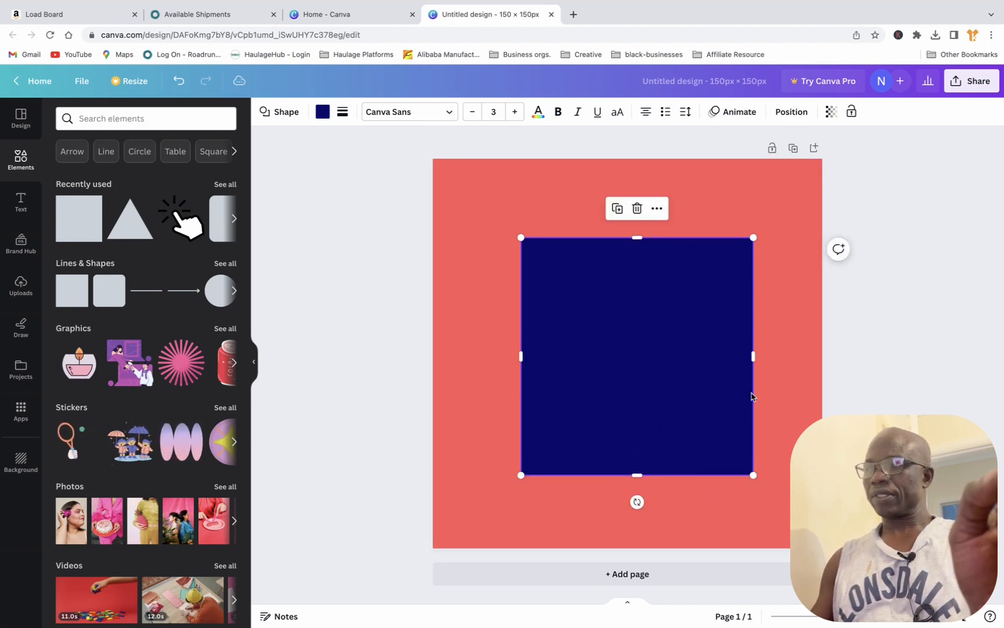
pyautogui.moveTo(753, 356); pyautogui.dragTo(795, 358)
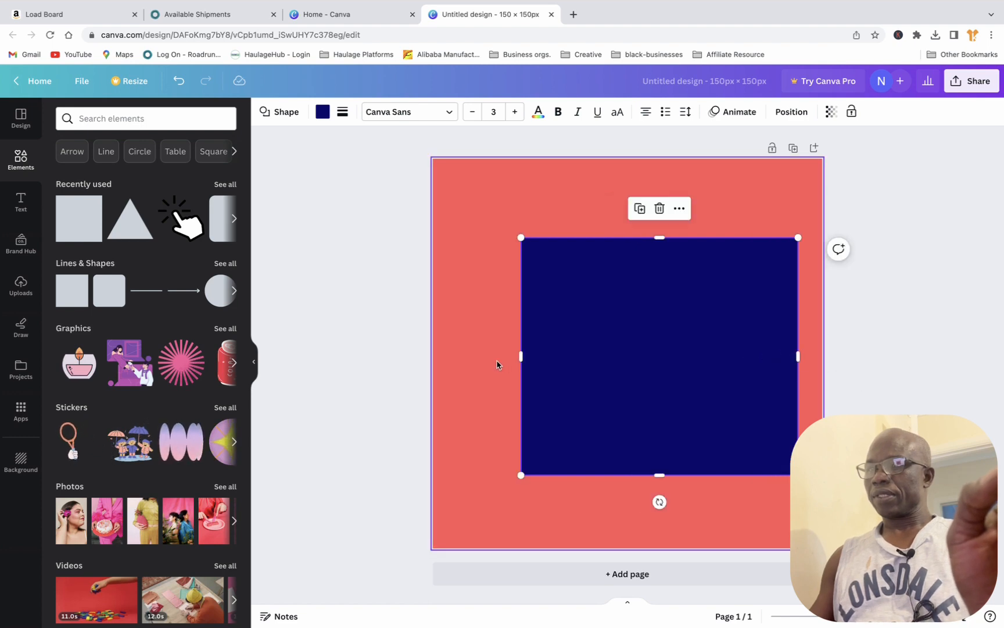
pyautogui.moveTo(521, 357); pyautogui.dragTo(489, 357)
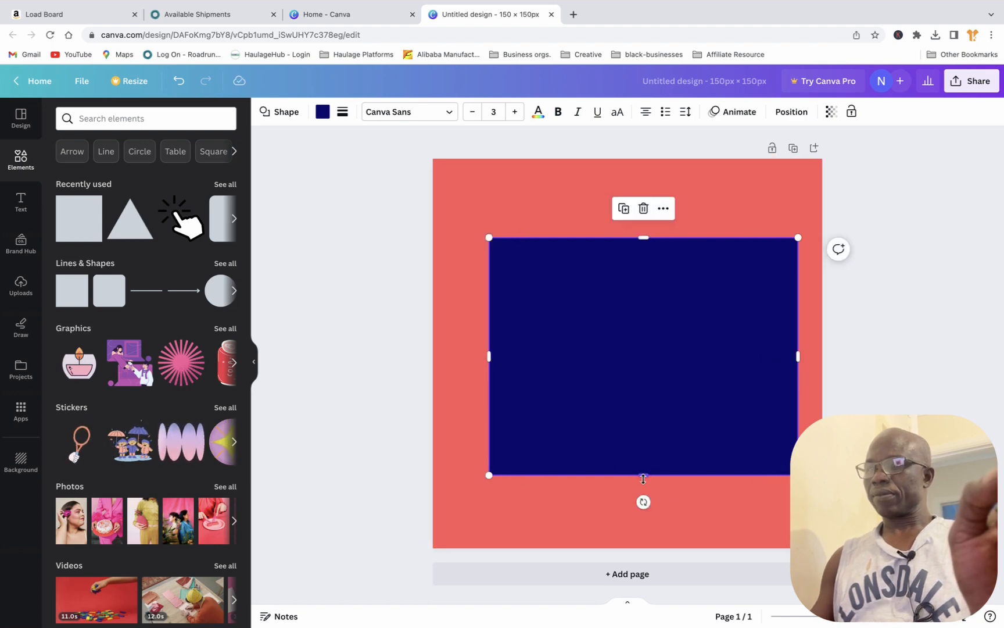
pyautogui.moveTo(643, 475); pyautogui.dragTo(643, 487)
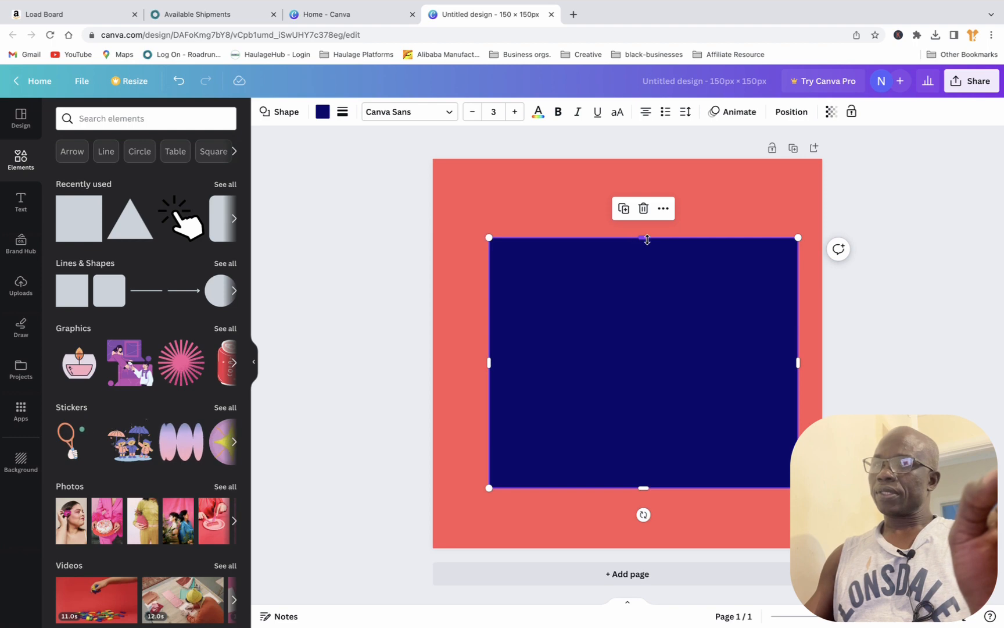
pyautogui.moveTo(646, 237); pyautogui.dragTo(639, 218)
pyautogui.moveTo(664, 313)
pyautogui.mouseDown()
pyautogui.moveTo(639, 308)
pyautogui.moveTo(648, 314)
pyautogui.mouseUp()
pyautogui.click(843, 314)
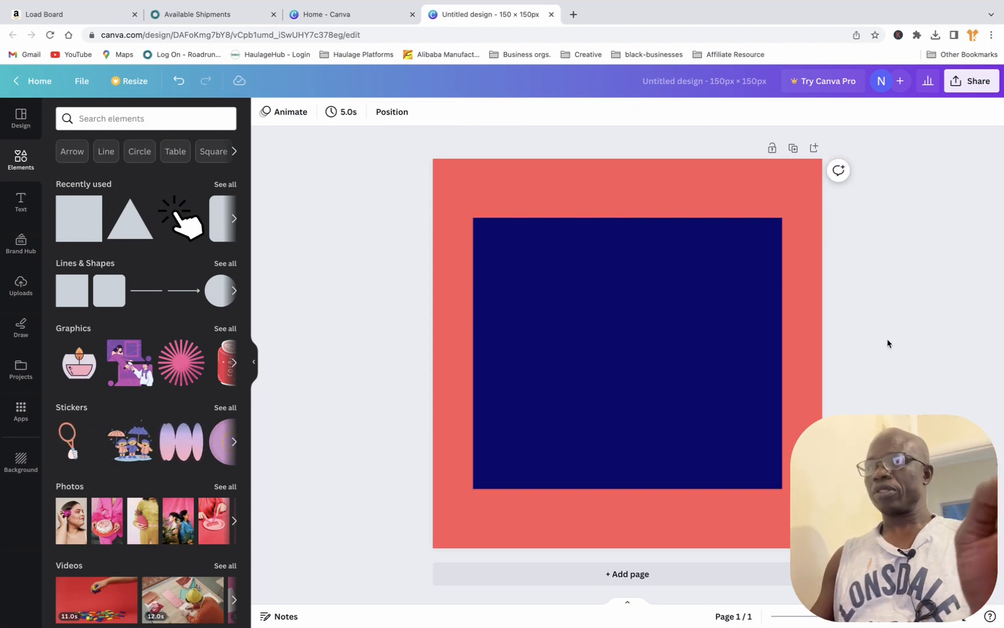
pyautogui.click(652, 349)
pyautogui.click(866, 331)
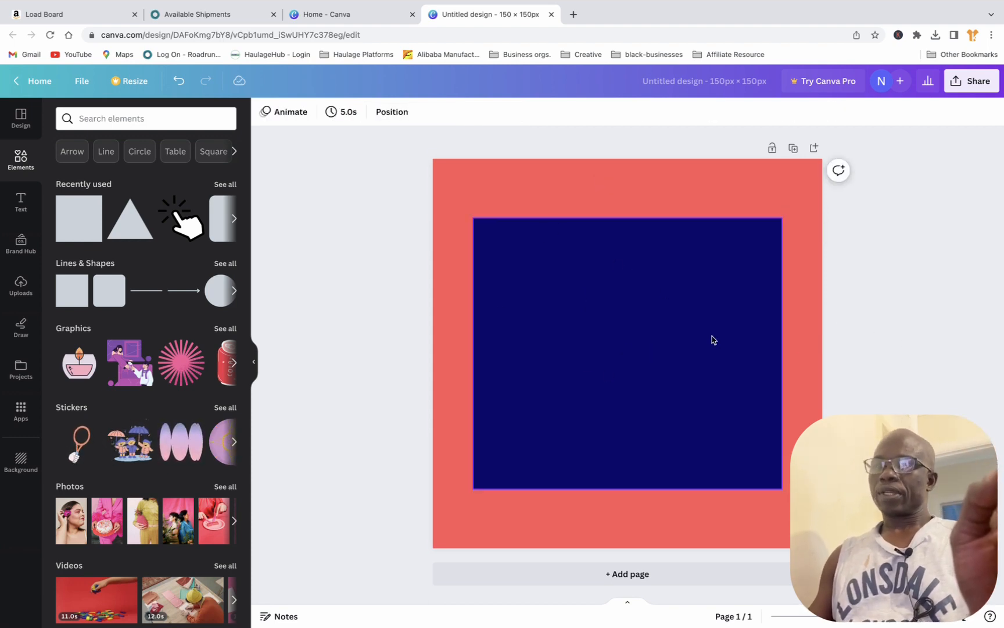
pyautogui.click(642, 190)
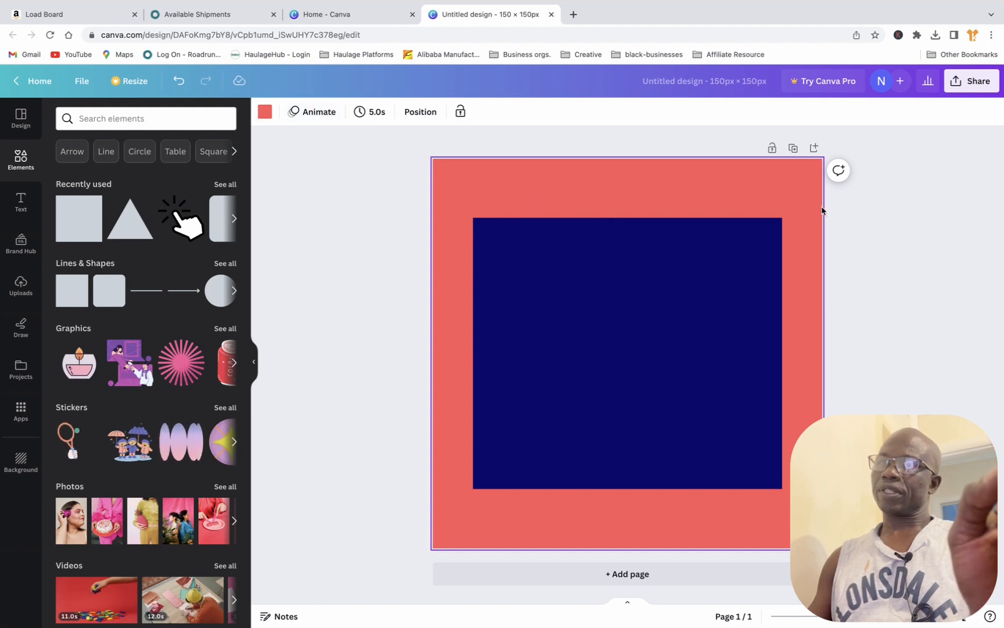
# Step: Deselect the page background and show the rulers along the edges of the canvas
pyautogui.click(914, 239)
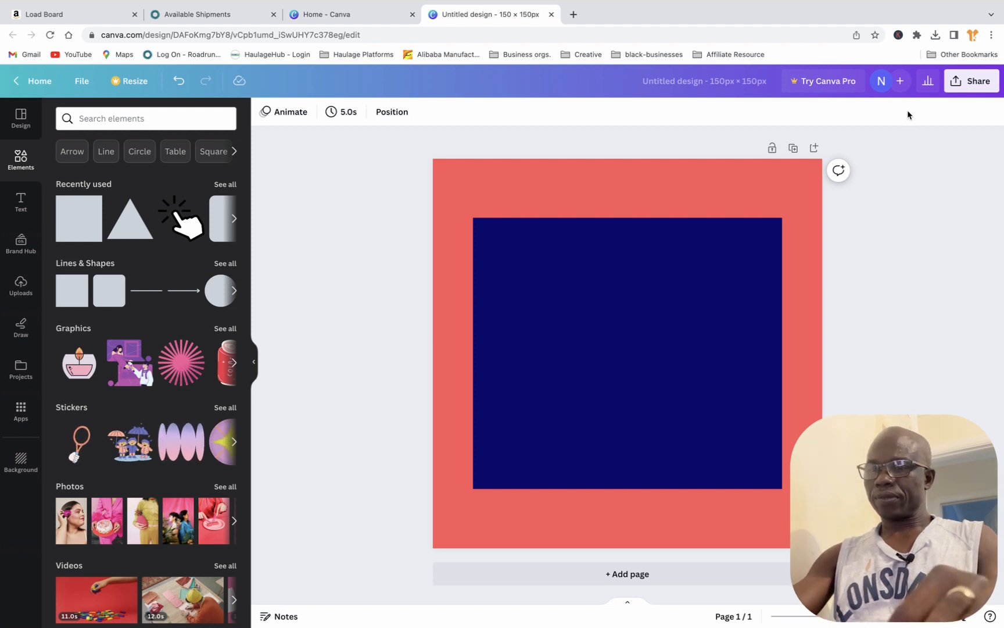
pyautogui.hotkey('shift', 'r')
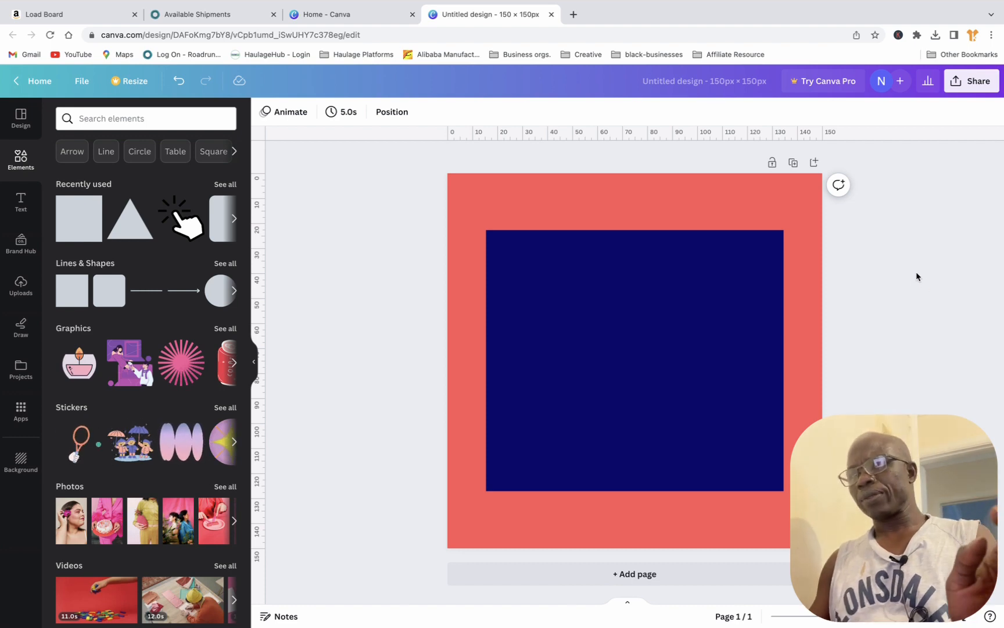
pyautogui.click(596, 209)
pyautogui.click(613, 304)
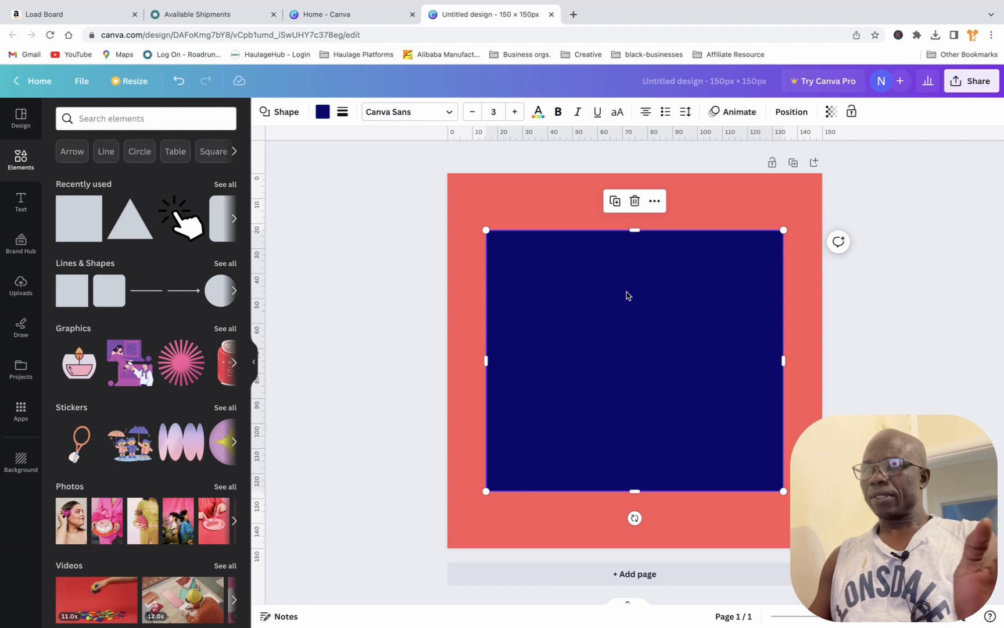
pyautogui.click(909, 330)
pyautogui.click(642, 368)
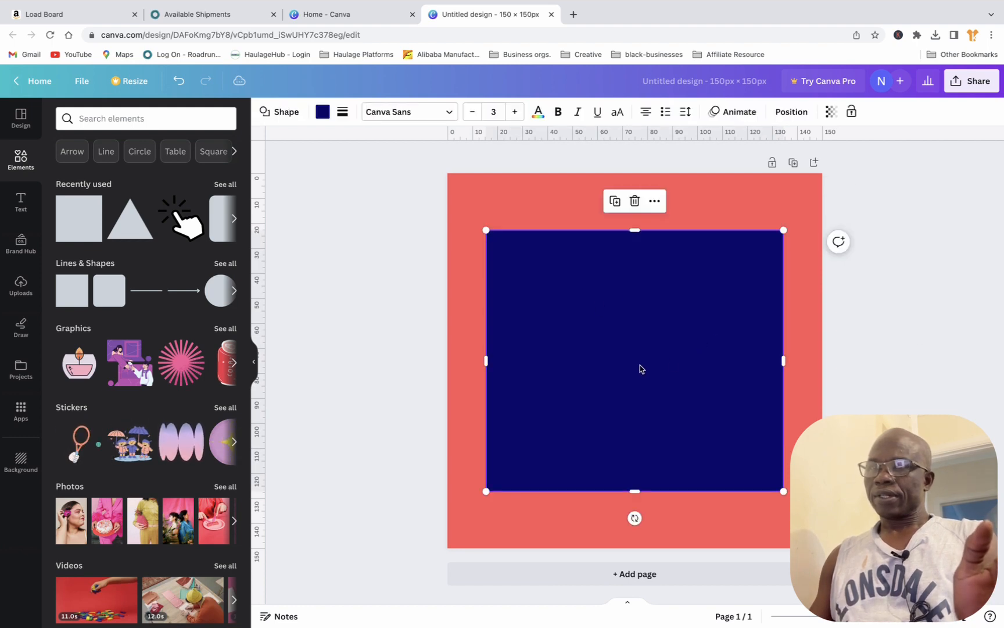
pyautogui.click(878, 336)
pyautogui.click(631, 398)
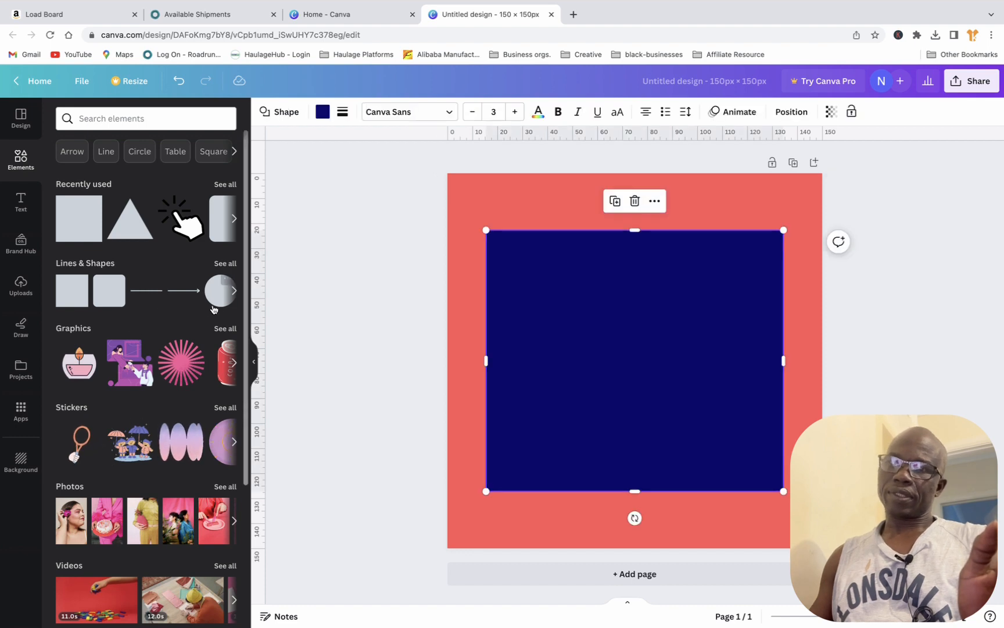
# Step: Add an inverted triangle from the full set of basic shapes and rotate it so its tip points right
pyautogui.click(234, 292)
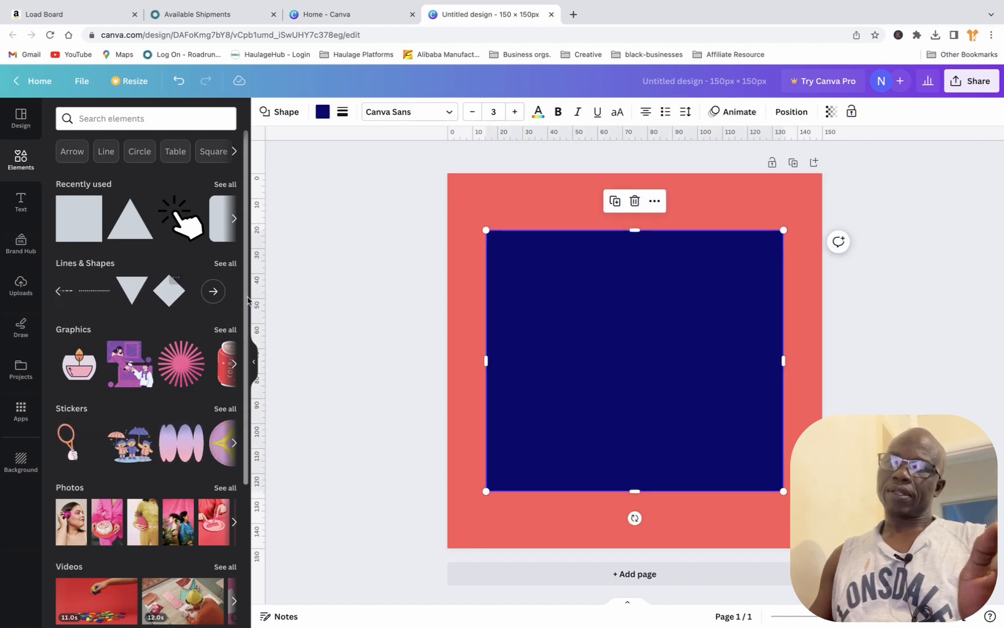
pyautogui.click(220, 295)
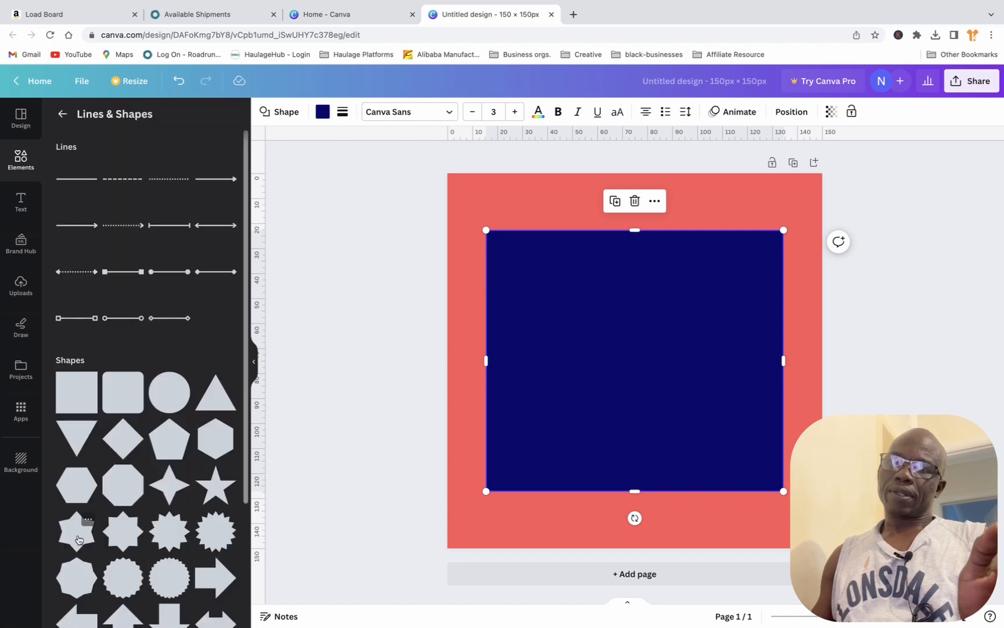
pyautogui.click(78, 441)
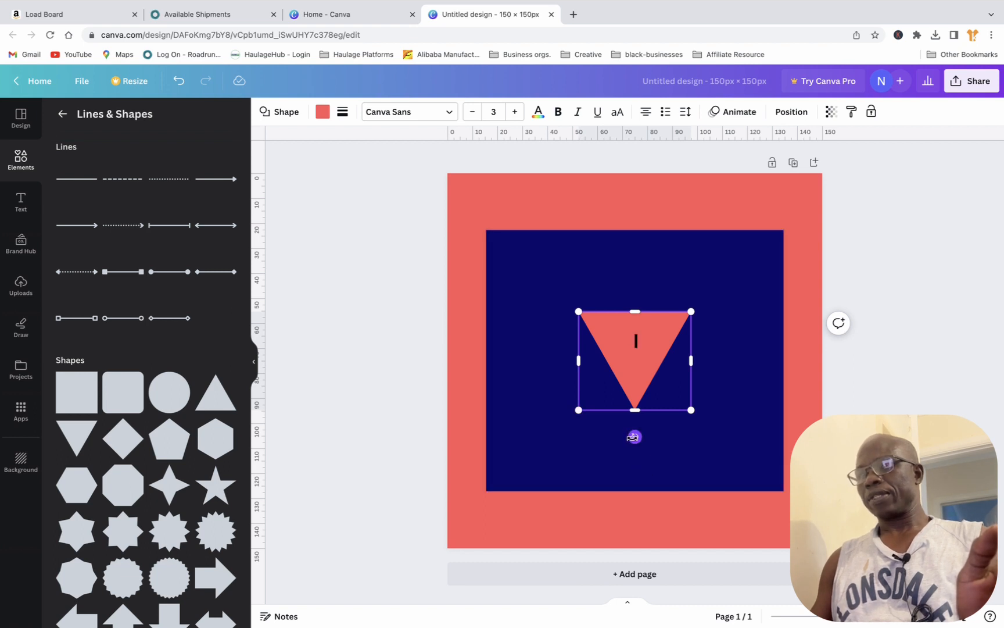
pyautogui.moveTo(635, 436); pyautogui.dragTo(698, 361)
# Step: Enlarge the coral triangle to about 58 px tall and centre it on the navy rectangle
pyautogui.moveTo(641, 374)
pyautogui.mouseDown()
pyautogui.moveTo(616, 359)
pyautogui.moveTo(627, 346)
pyautogui.moveTo(630, 376)
pyautogui.mouseUp()
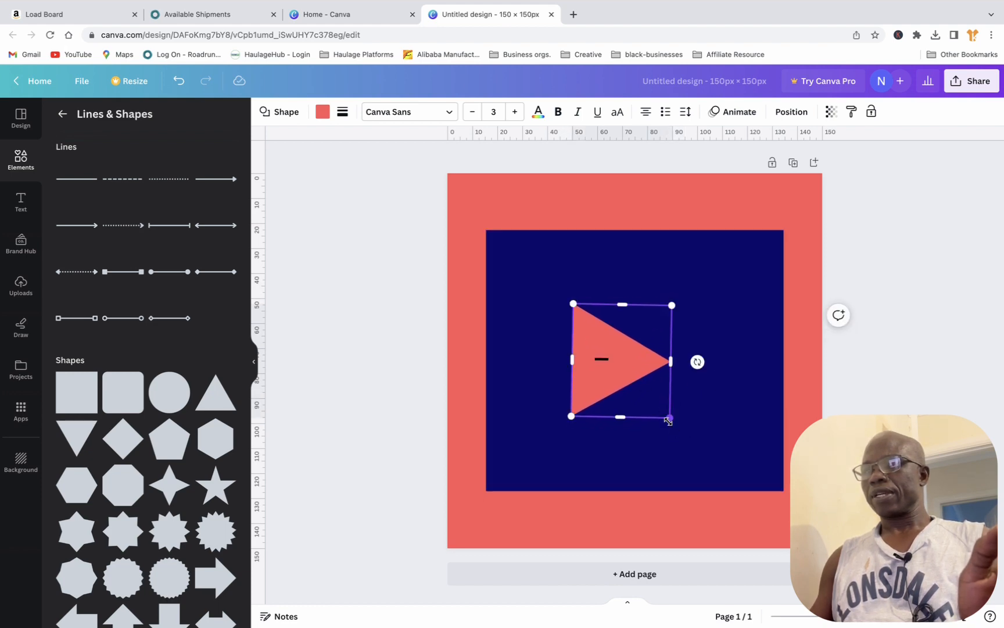
pyautogui.moveTo(670, 417); pyautogui.dragTo(716, 440)
pyautogui.moveTo(645, 401)
pyautogui.mouseDown()
pyautogui.moveTo(665, 368)
pyautogui.moveTo(626, 379)
pyautogui.moveTo(641, 383)
pyautogui.mouseUp()
pyautogui.click(859, 394)
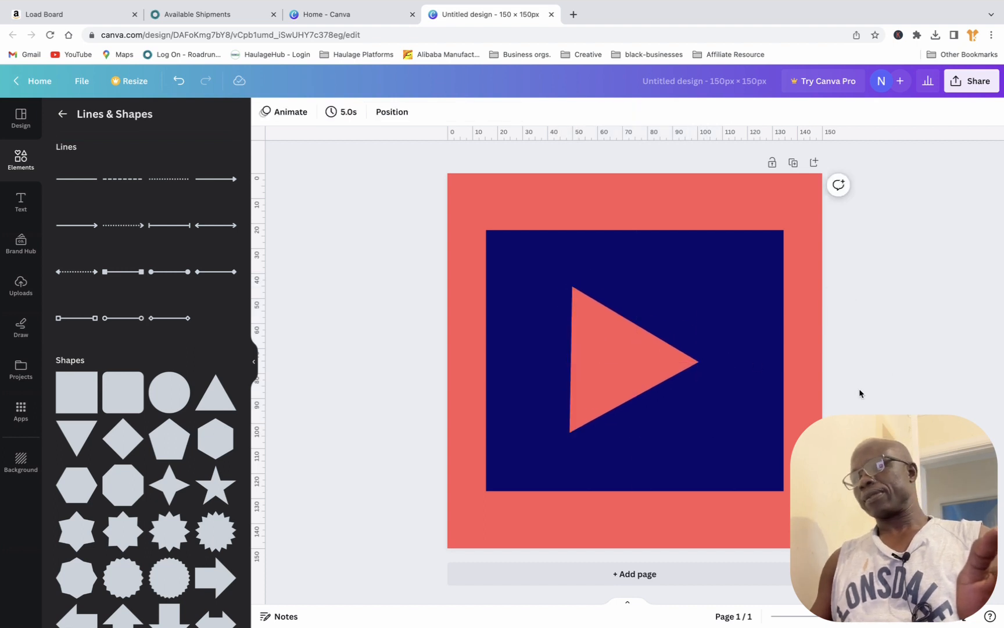
# Step: Change the navy rectangle's fill to solid white and deselect it
pyautogui.click(756, 342)
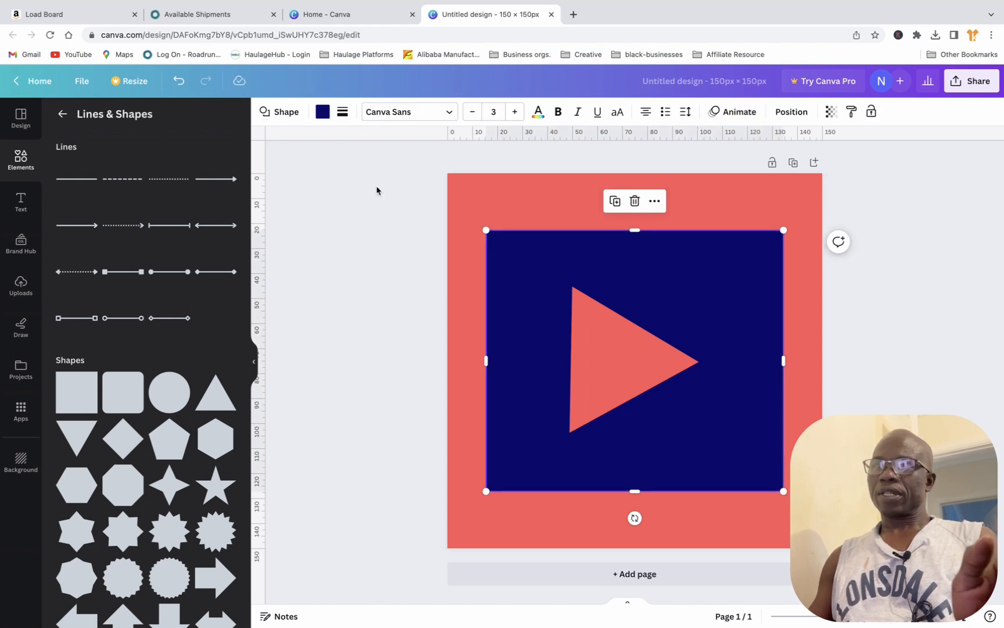
pyautogui.click(323, 113)
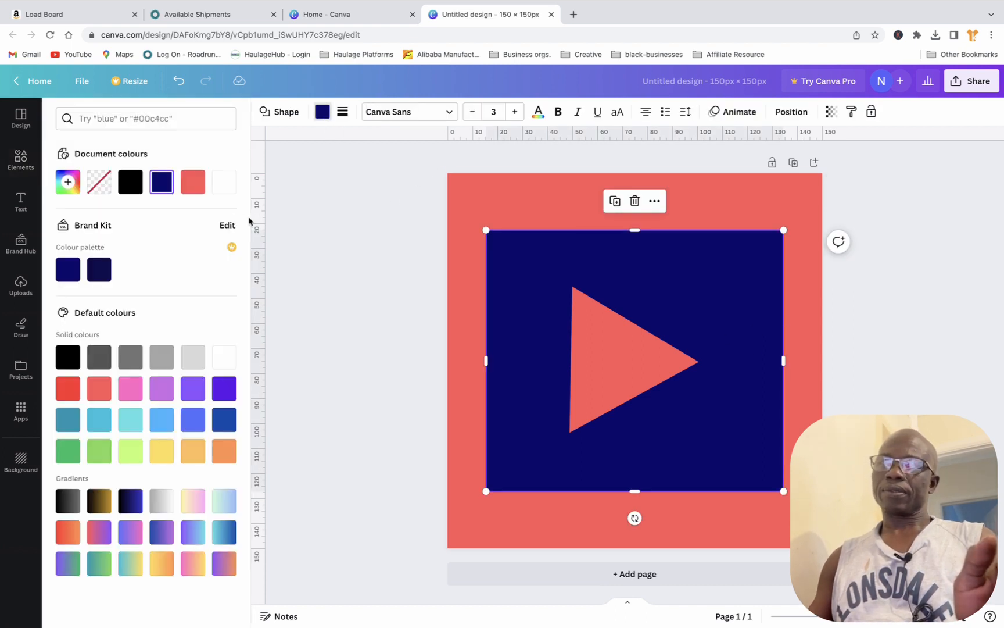
pyautogui.click(224, 356)
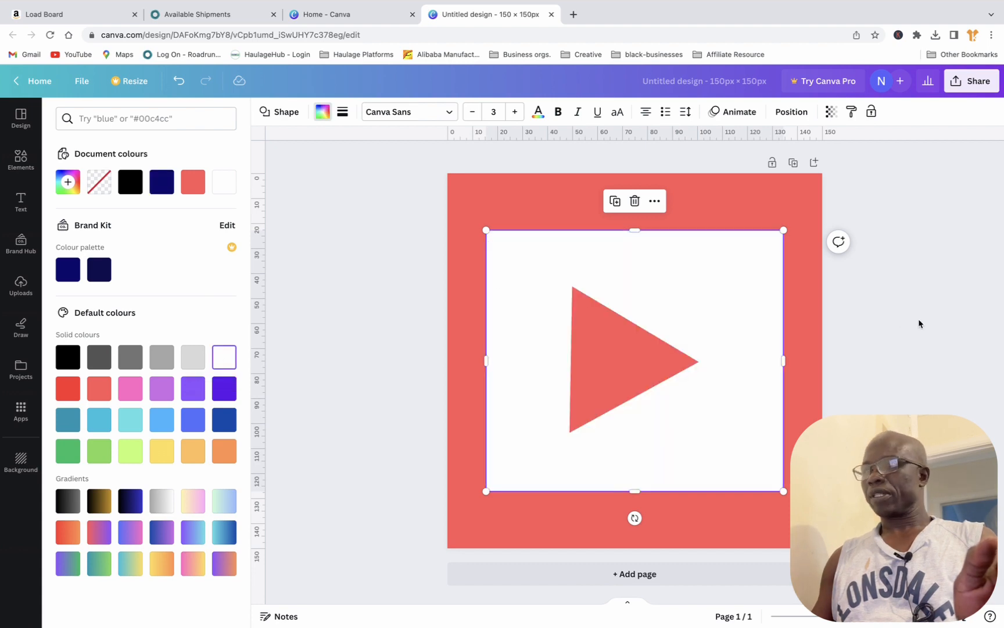
pyautogui.click(919, 323)
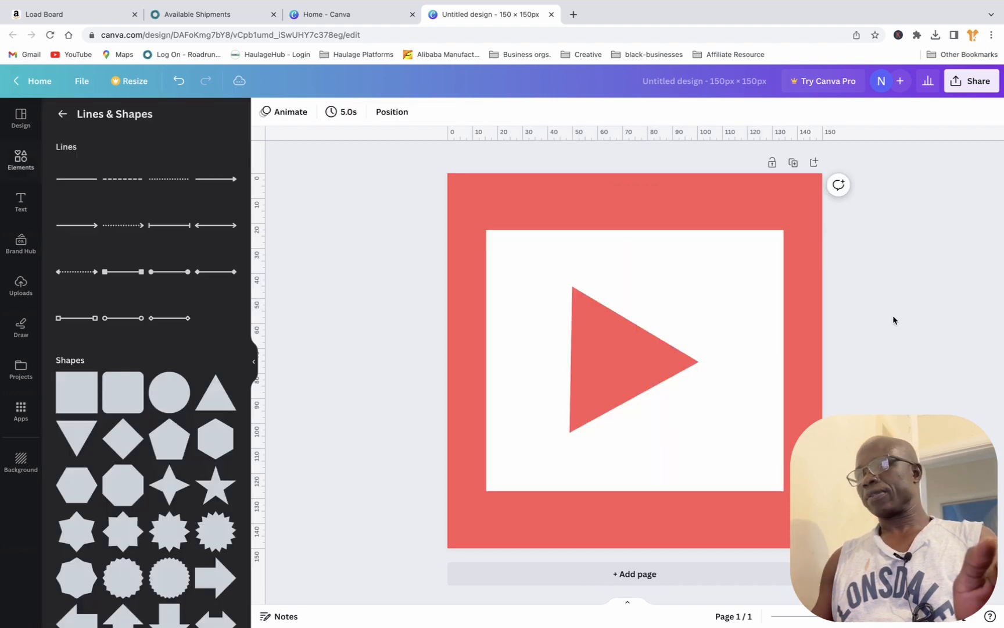
pyautogui.click(639, 365)
pyautogui.click(845, 348)
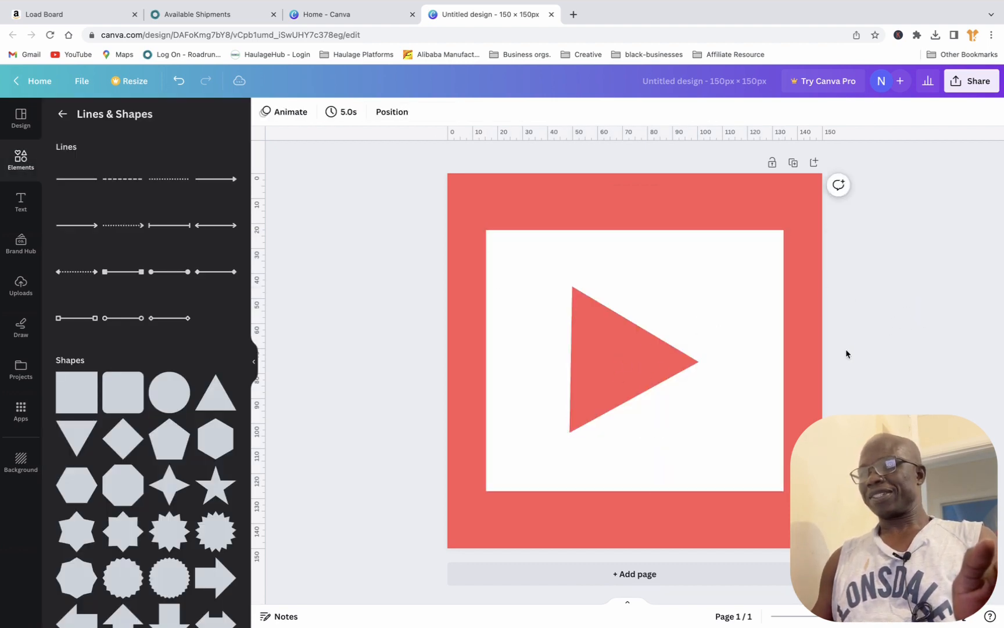
pyautogui.click(644, 359)
pyautogui.click(901, 337)
pyautogui.click(626, 353)
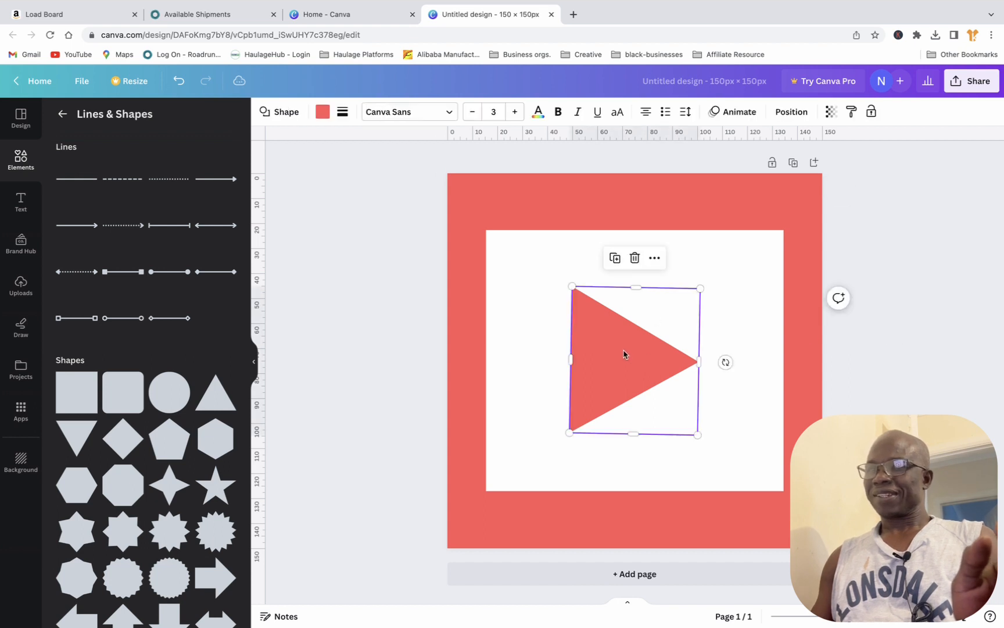
pyautogui.click(921, 276)
pyautogui.click(615, 390)
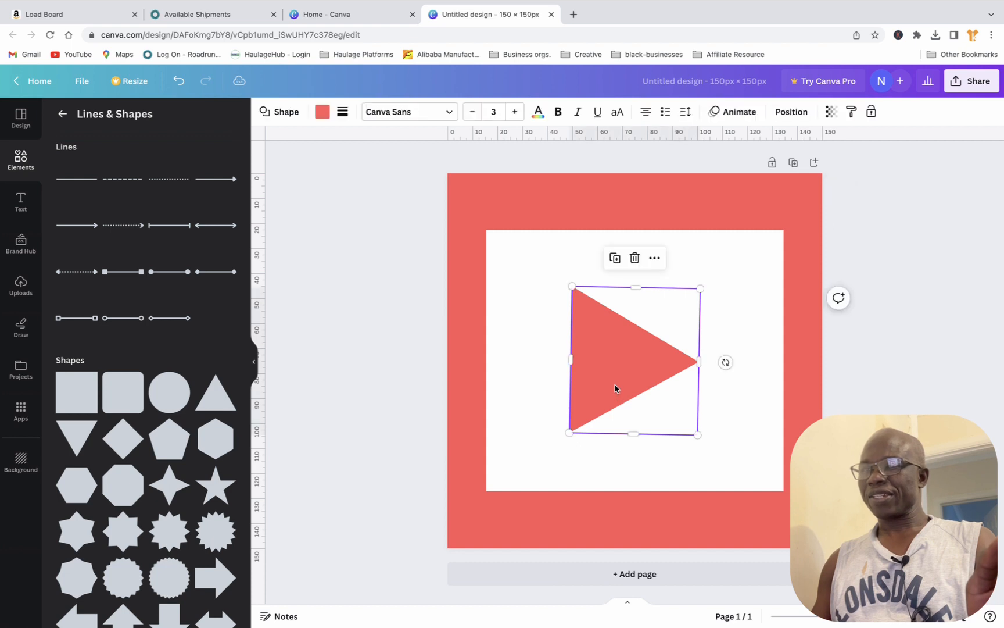
pyautogui.click(937, 303)
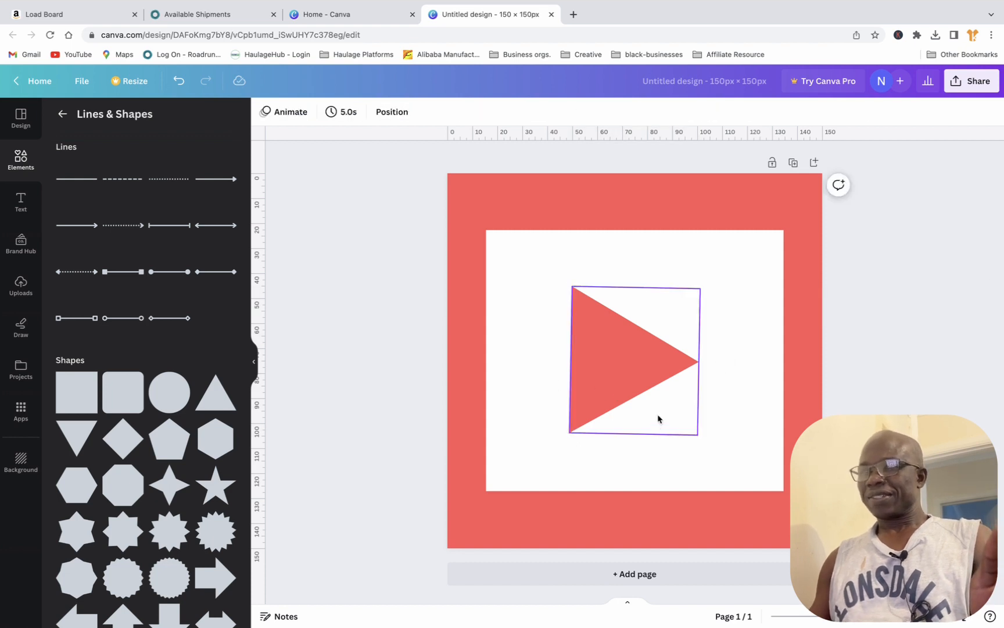
pyautogui.click(641, 378)
pyautogui.click(905, 342)
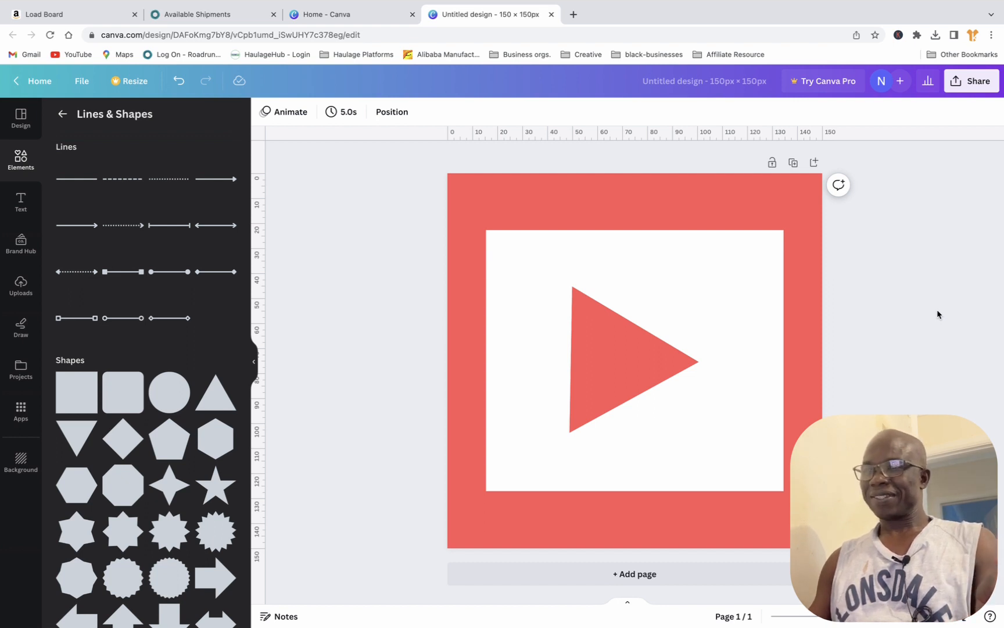
pyautogui.click(585, 384)
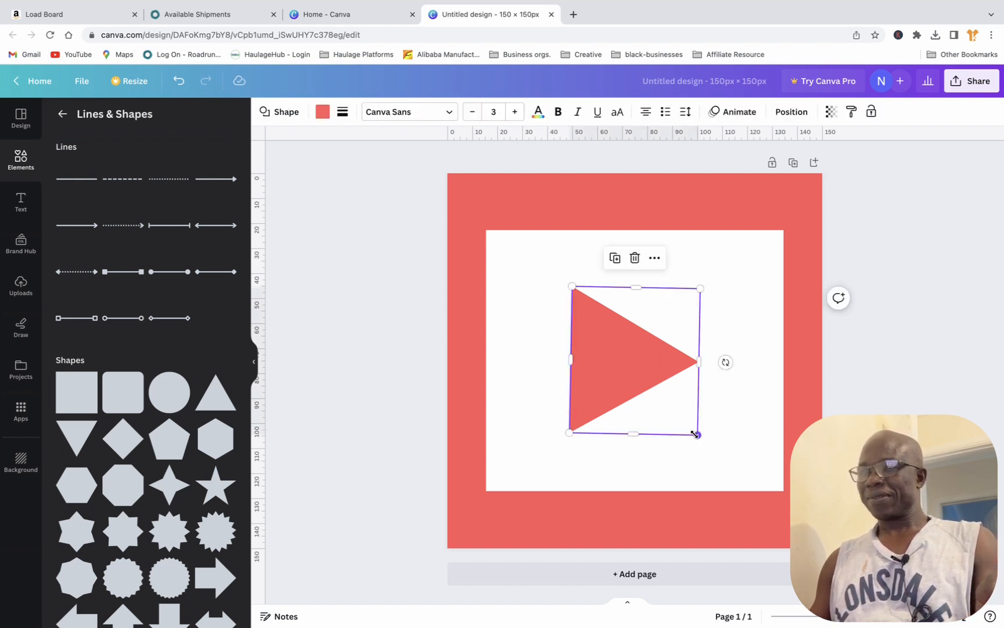
pyautogui.click(904, 291)
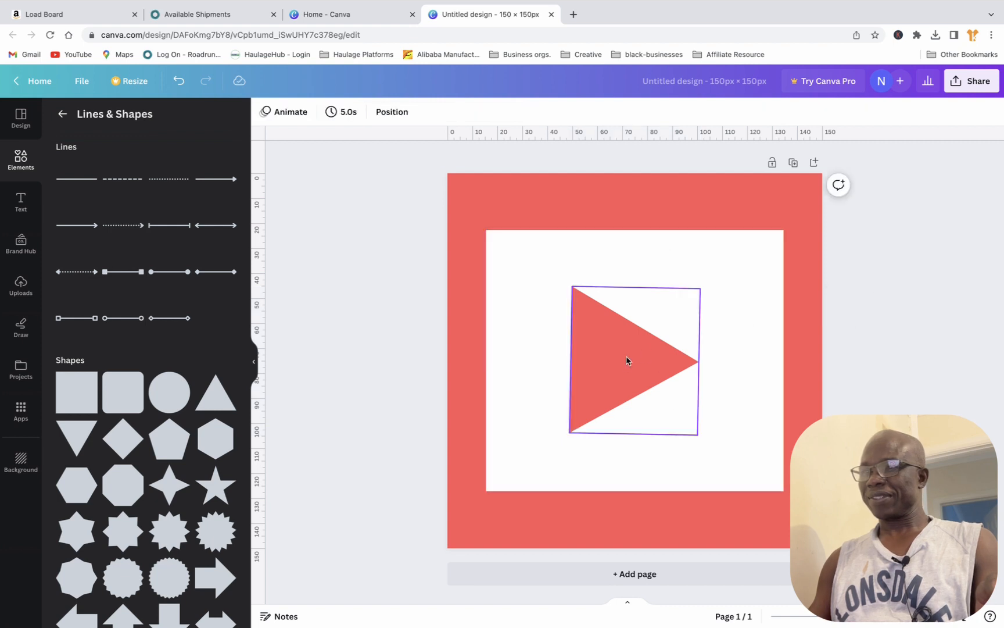
pyautogui.click(621, 367)
pyautogui.click(828, 323)
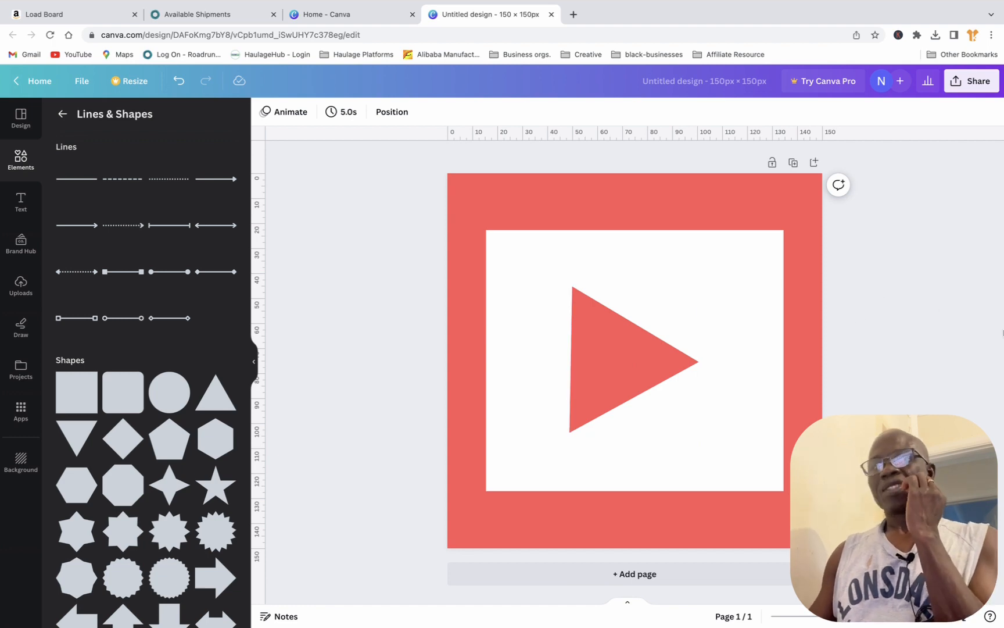
# Step: Add a heading reading "Subscribe" and move it below the triangle, near the lower edge of the white rectangle
pyautogui.click(21, 204)
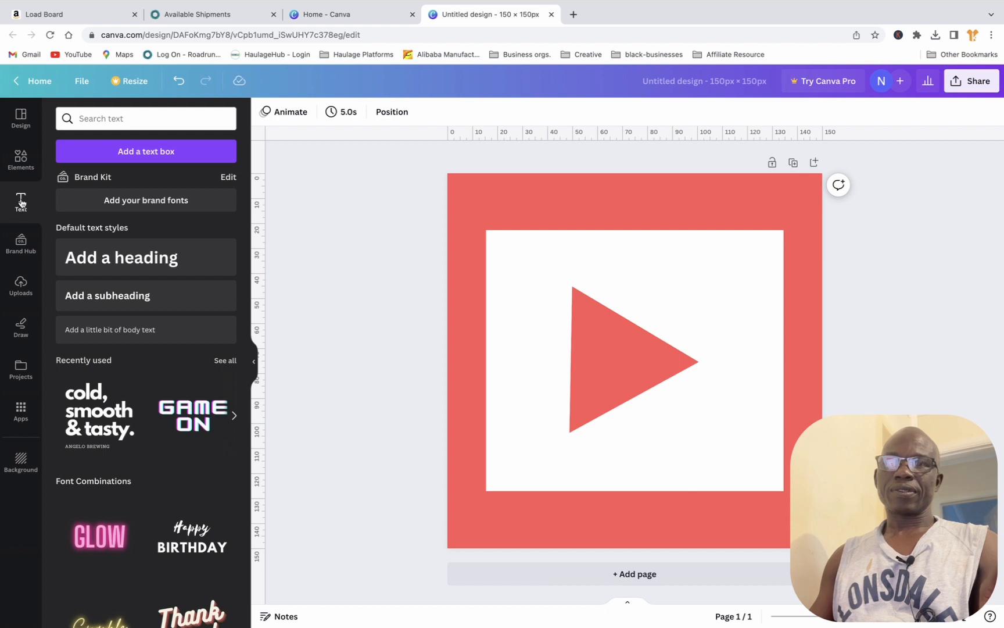
pyautogui.click(106, 265)
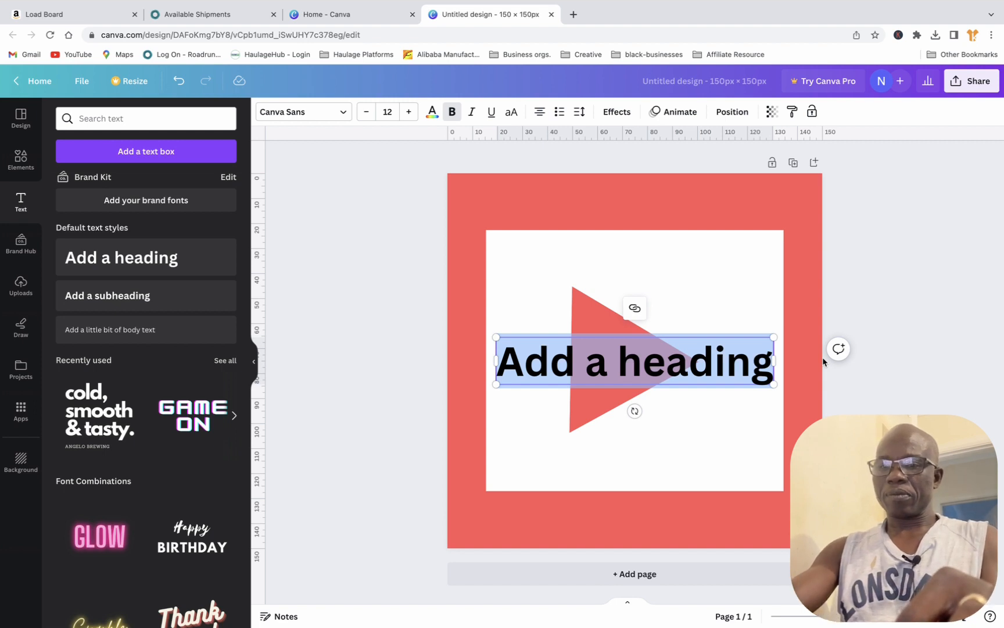
pyautogui.write('Su')
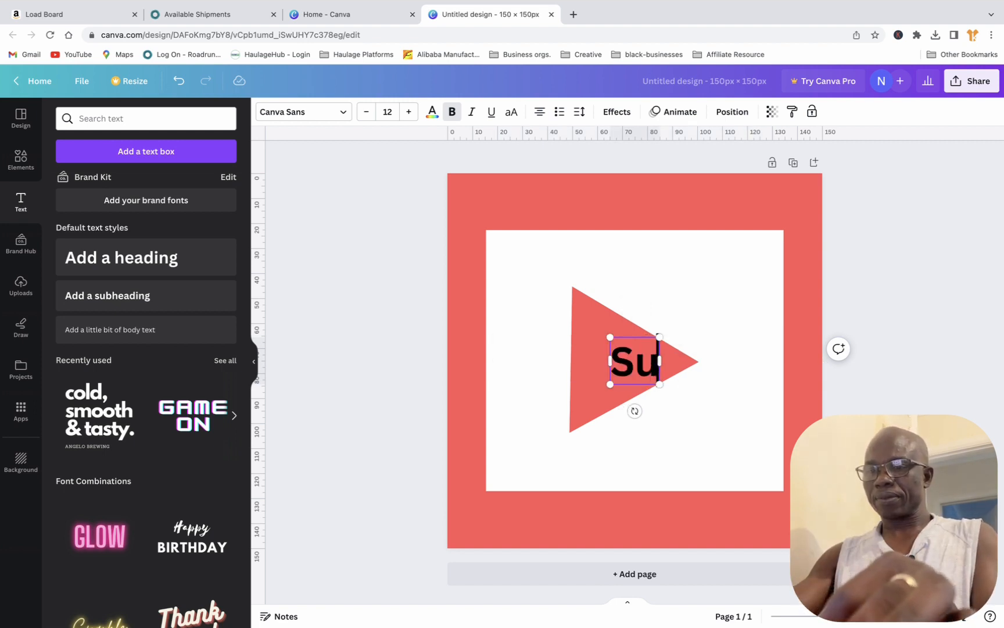
pyautogui.write('bscribe')
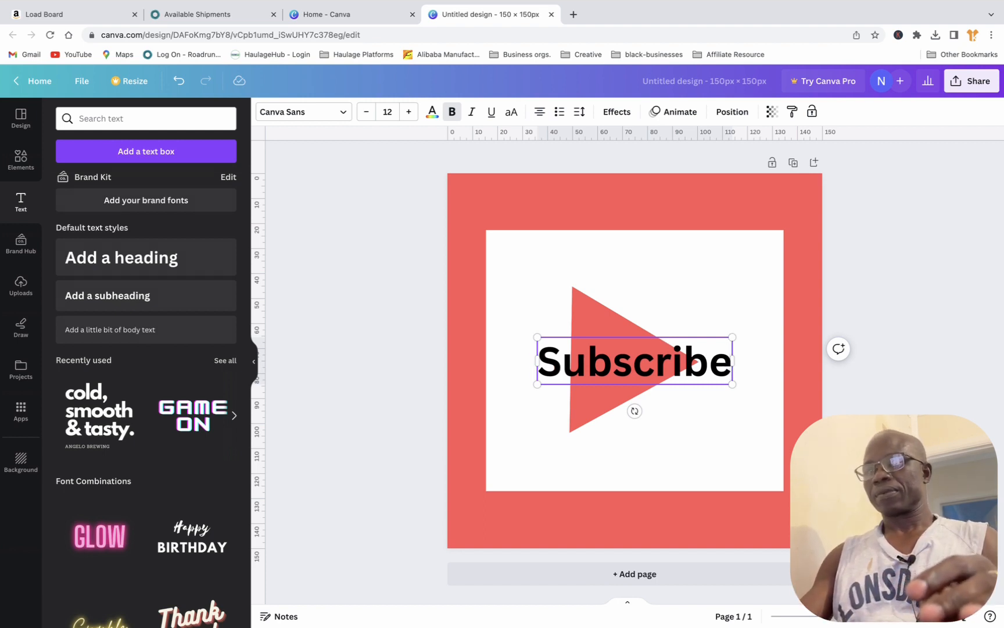
pyautogui.click(960, 338)
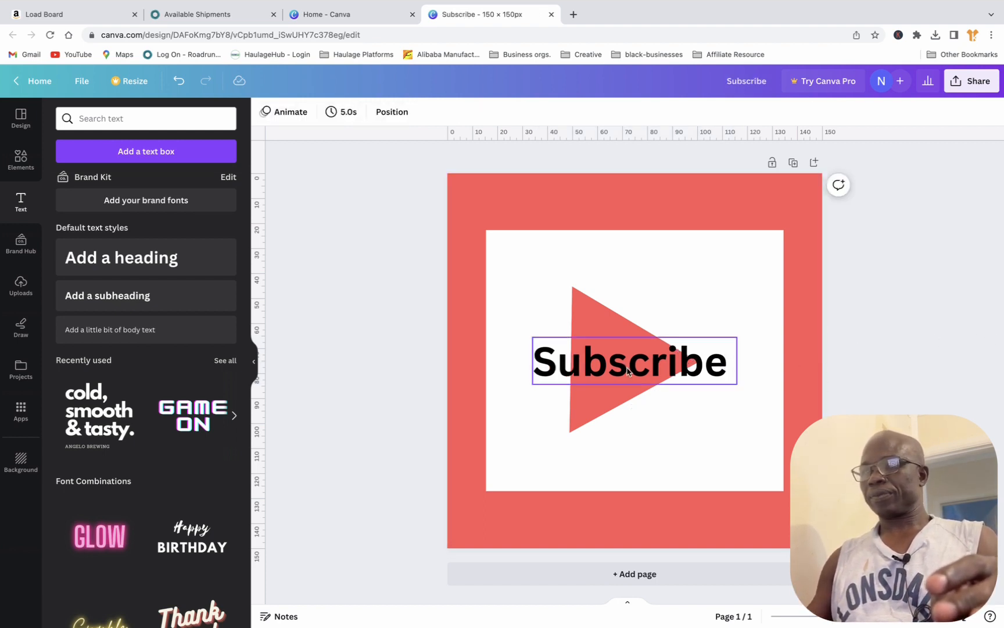
pyautogui.moveTo(634, 370); pyautogui.dragTo(624, 462)
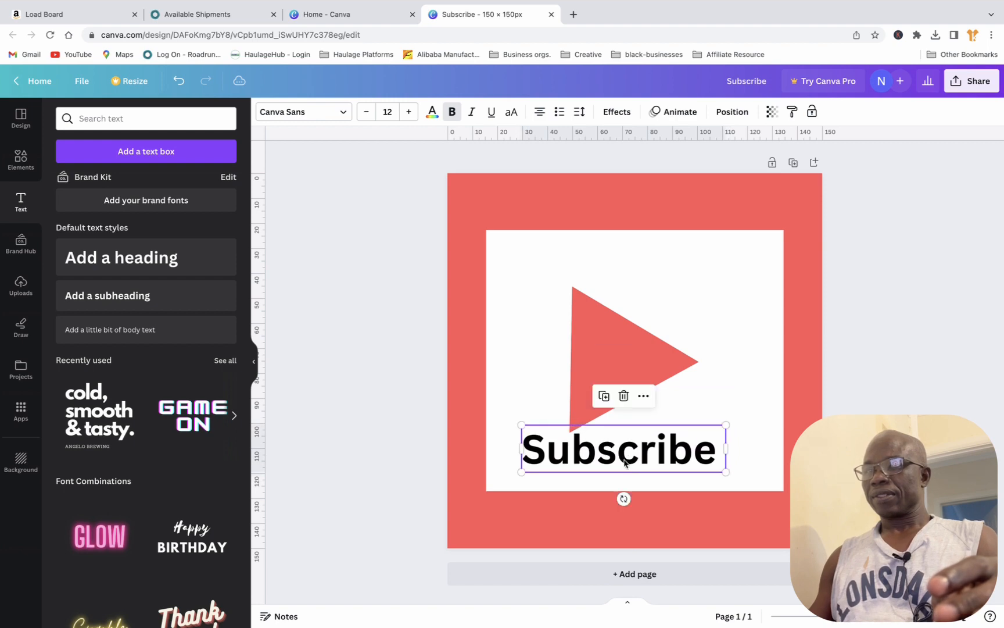
# Step: Set the "Subscribe" heading in the Anton font and increase its size to 17
pyautogui.click(337, 112)
pyautogui.scroll(-3, 85, 511)
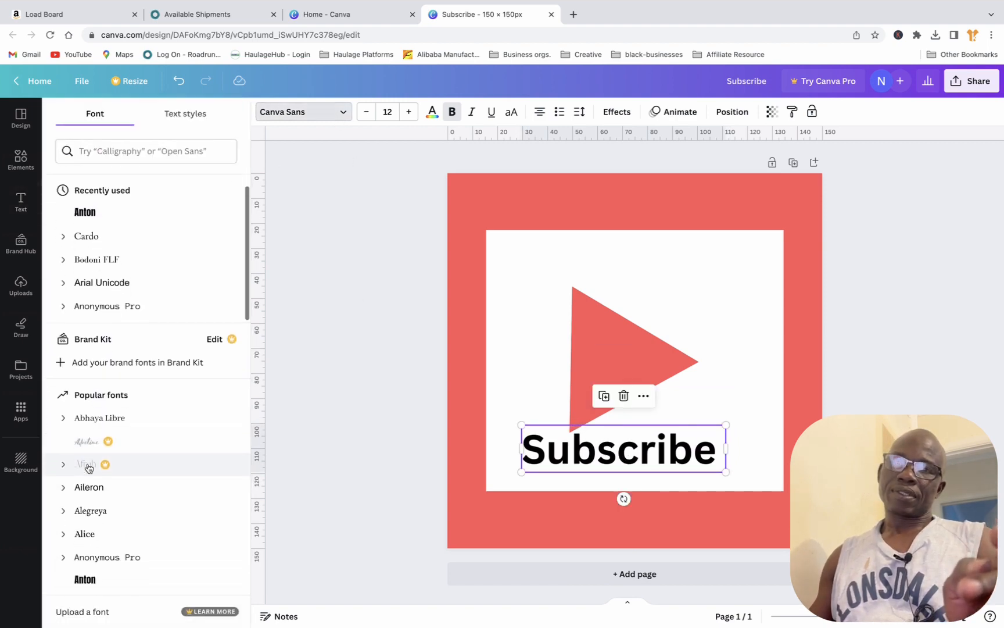
pyautogui.click(102, 192)
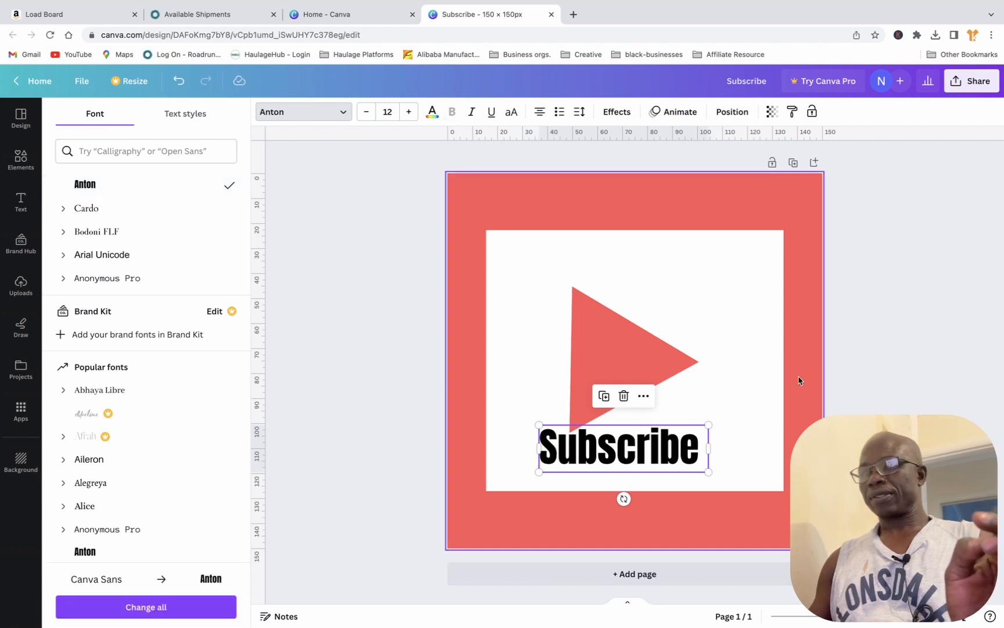
pyautogui.click(334, 114)
pyautogui.click(408, 112)
pyautogui.click(409, 113)
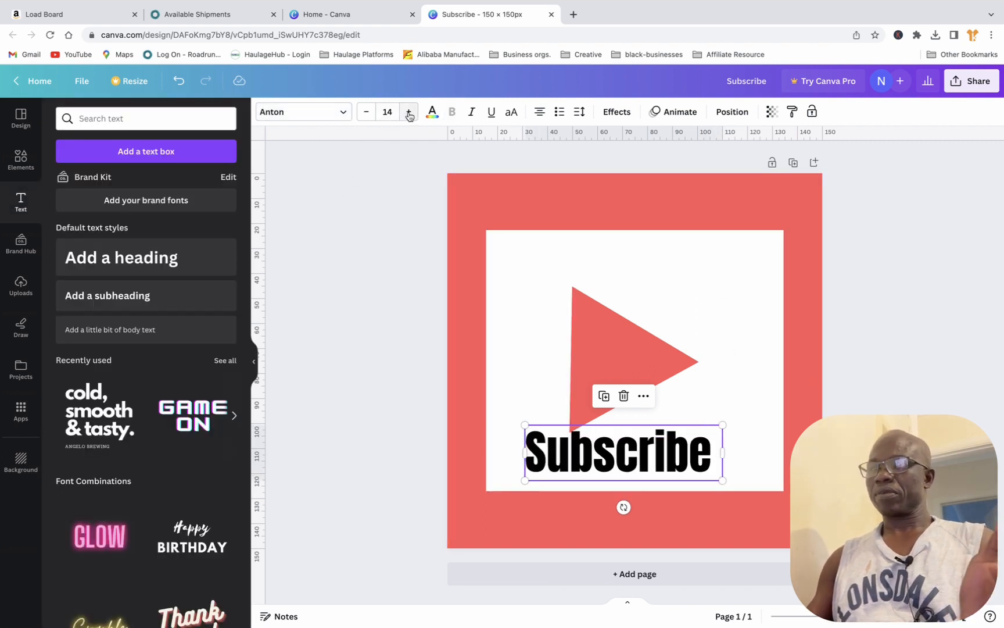
pyautogui.click(409, 113)
pyautogui.click(409, 113)
pyautogui.click(409, 112)
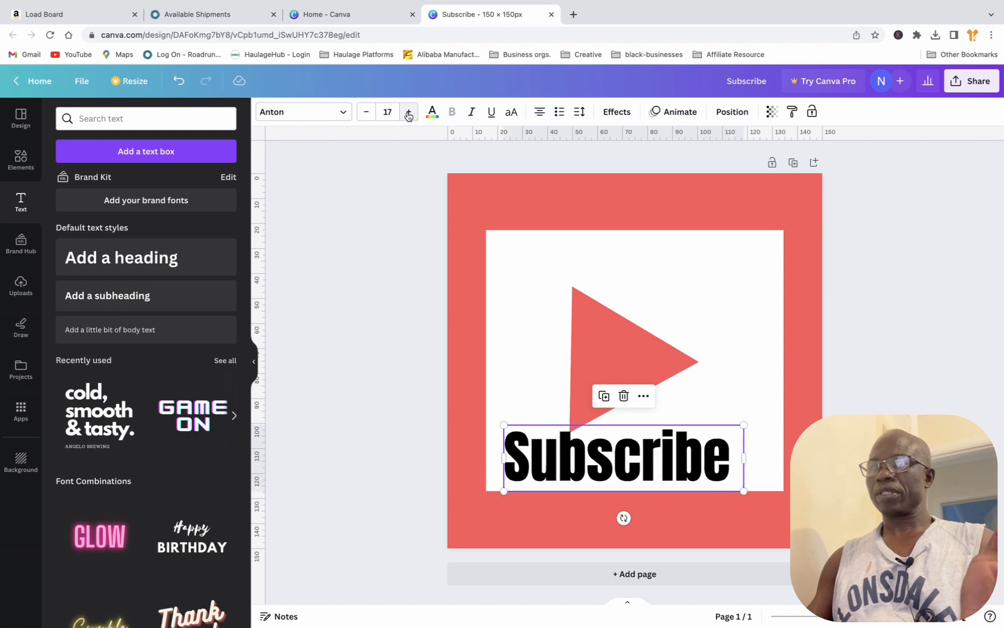